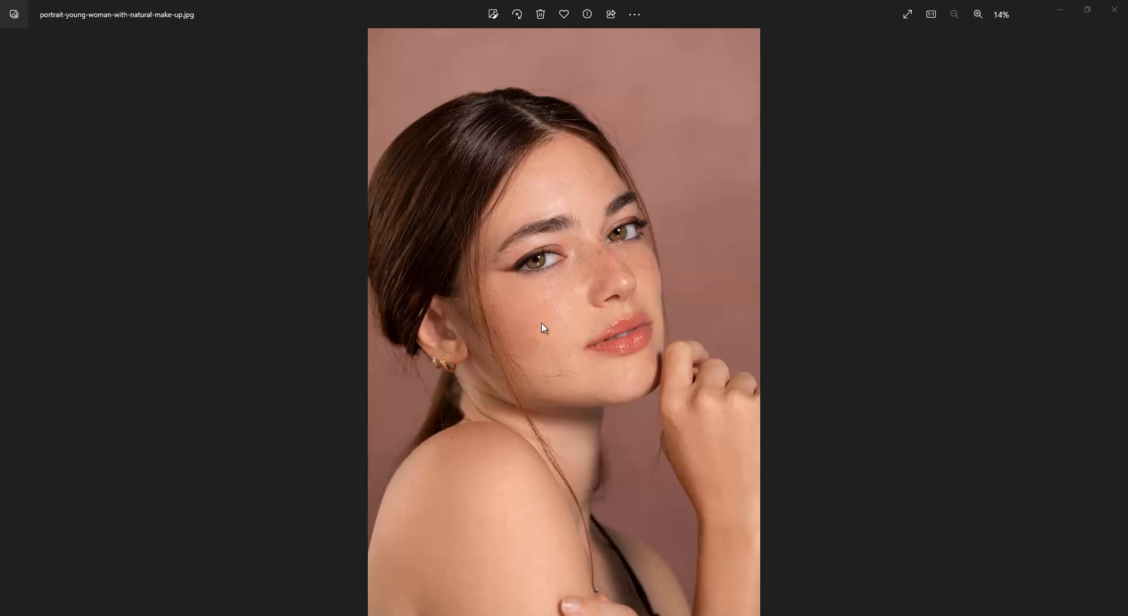
# Step: Compare the original portrait with the skin-softened version in the photo viewer, and put the viewer away
pyautogui.click(524, 301)
pyautogui.press('Right')
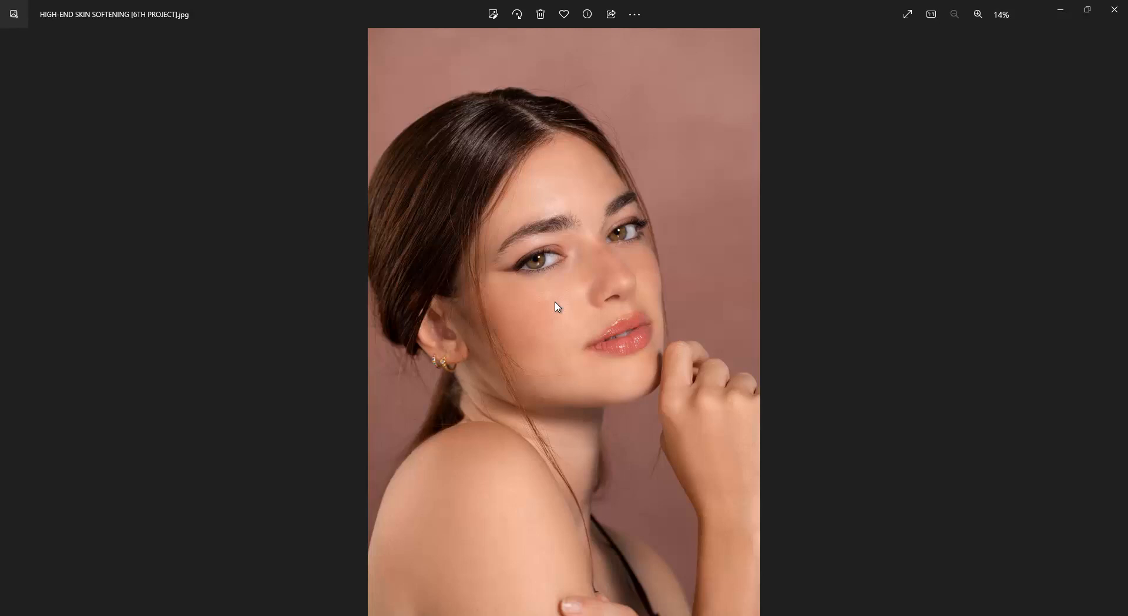
pyautogui.press('Right')
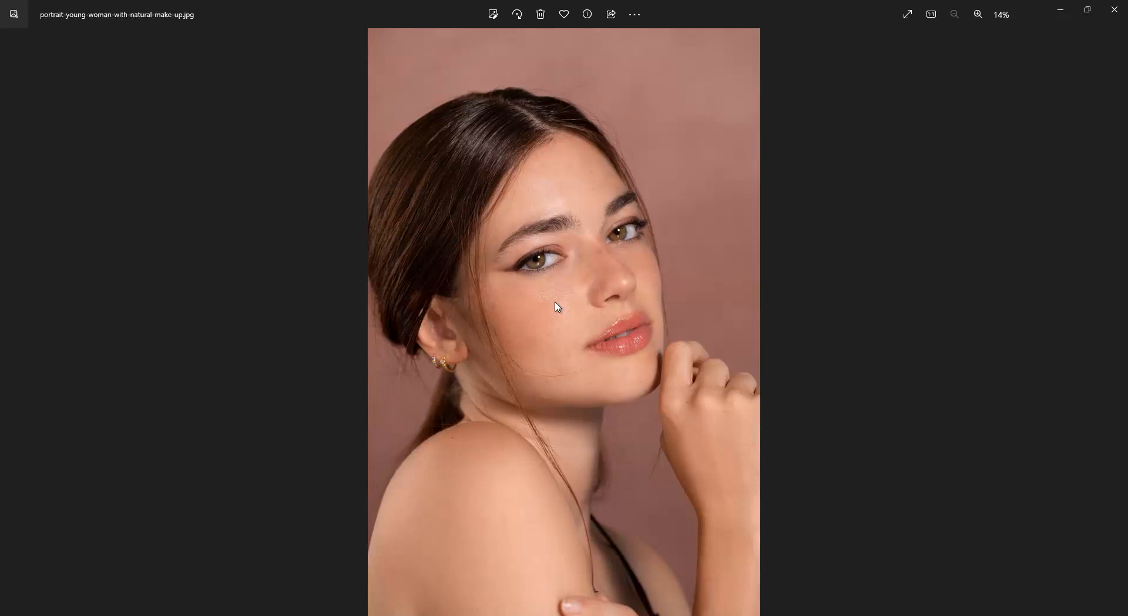
pyautogui.click(1061, 9)
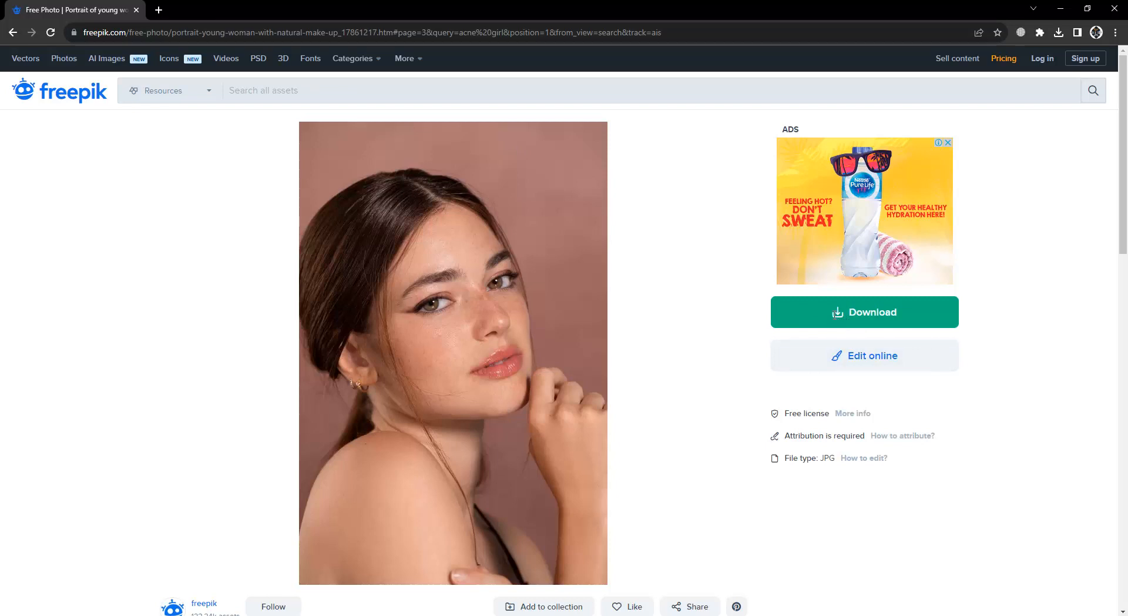
# Step: Check the available file sizes for the portrait's free download on the Freepik page
pyautogui.click(838, 316)
pyautogui.click(900, 472)
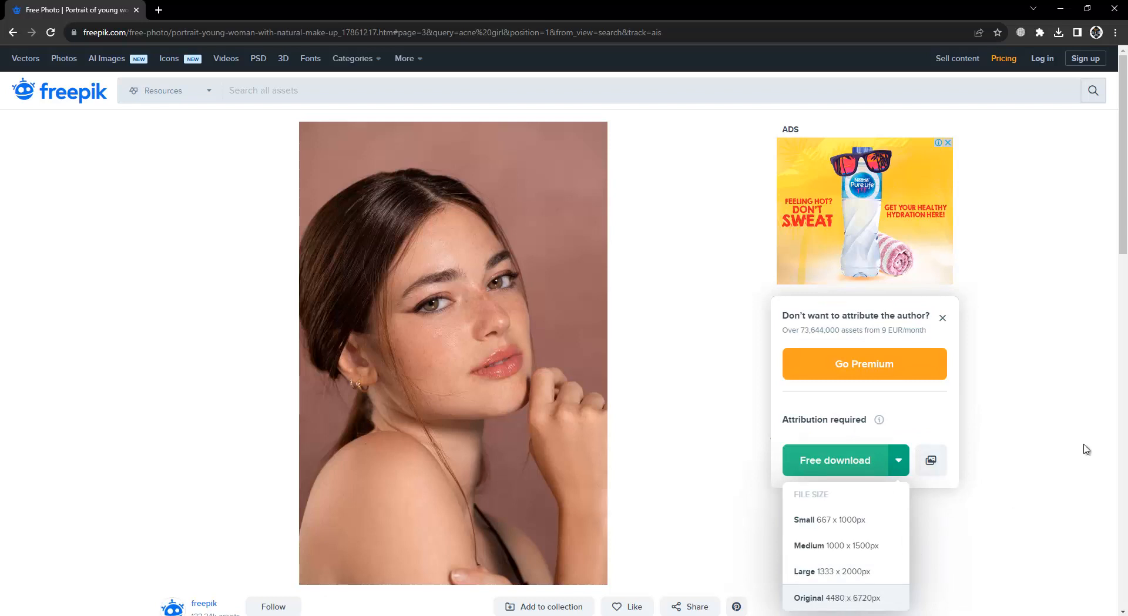
pyautogui.click(1013, 433)
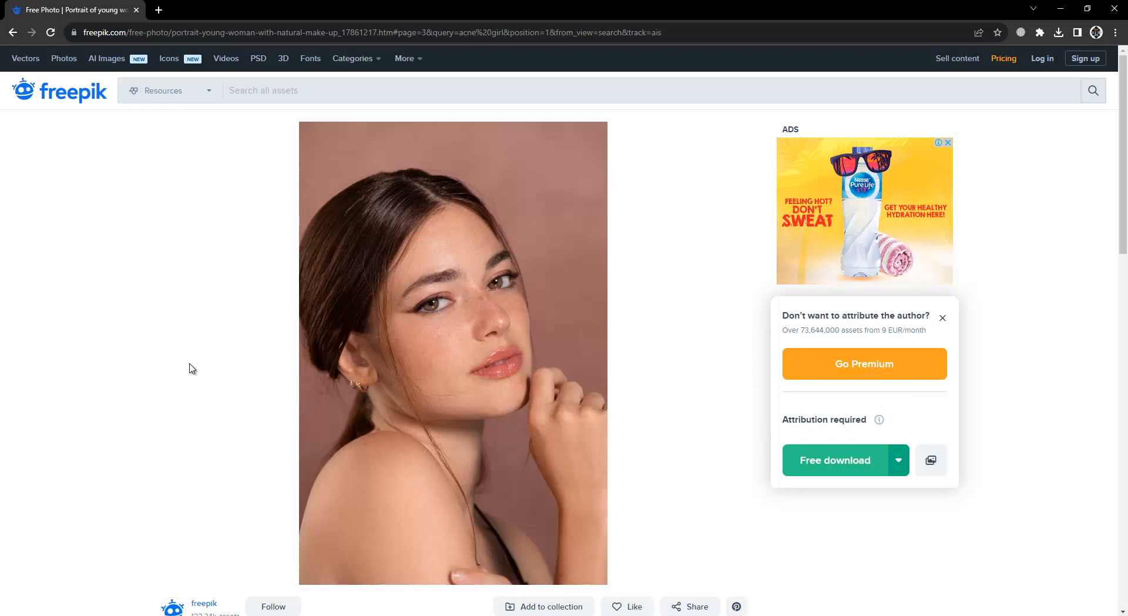
# Step: Switch to Photoshop and open portrait-young-woman-with-natural-make-up.jpg
pyautogui.click(249, 614)
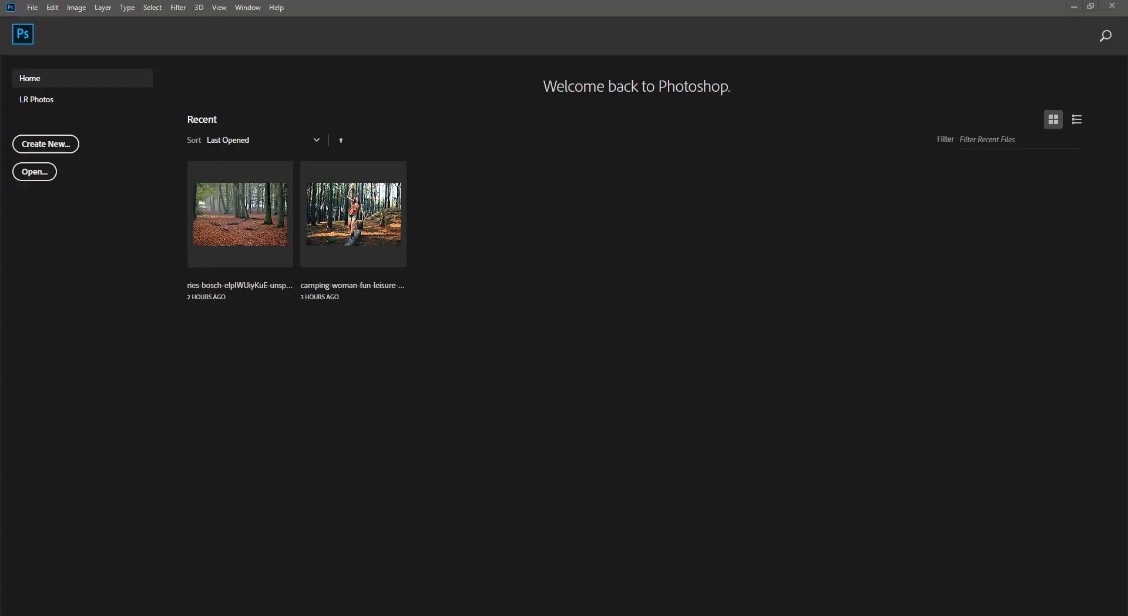
pyautogui.click(240, 281)
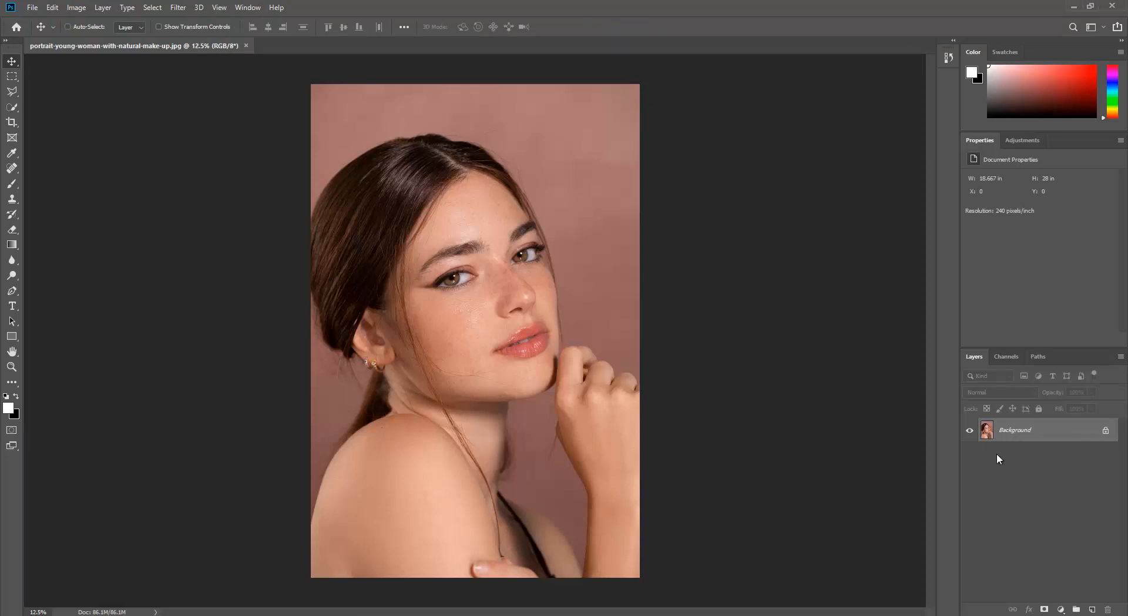
# Step: Duplicate the Background layer and convert the copy to a smart object
pyautogui.hotkey('ctrl', 'j')
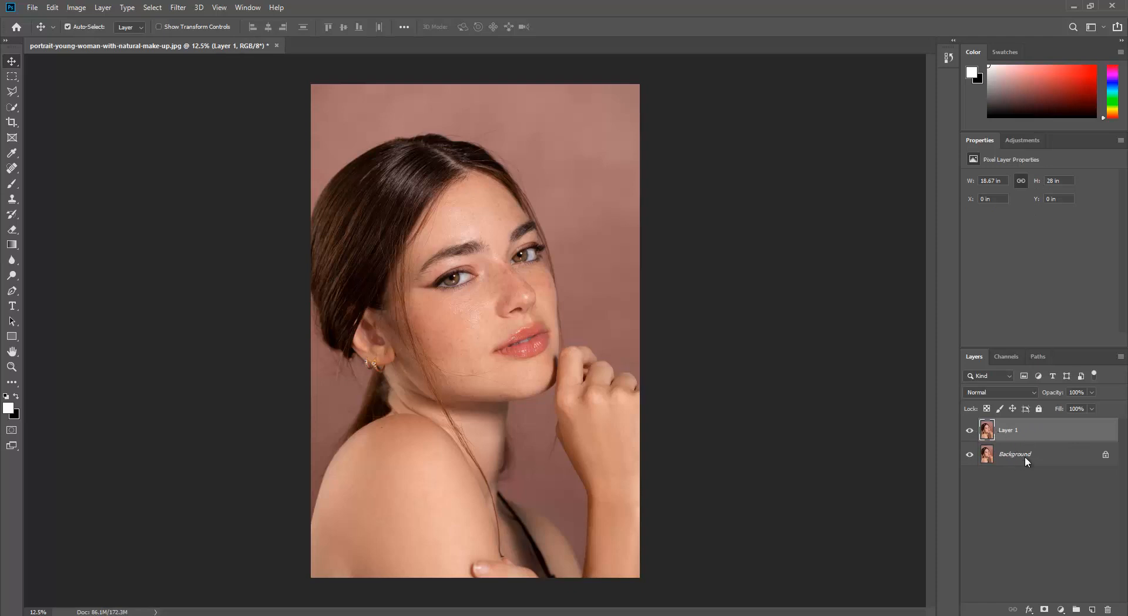
pyautogui.rightClick(1025, 456)
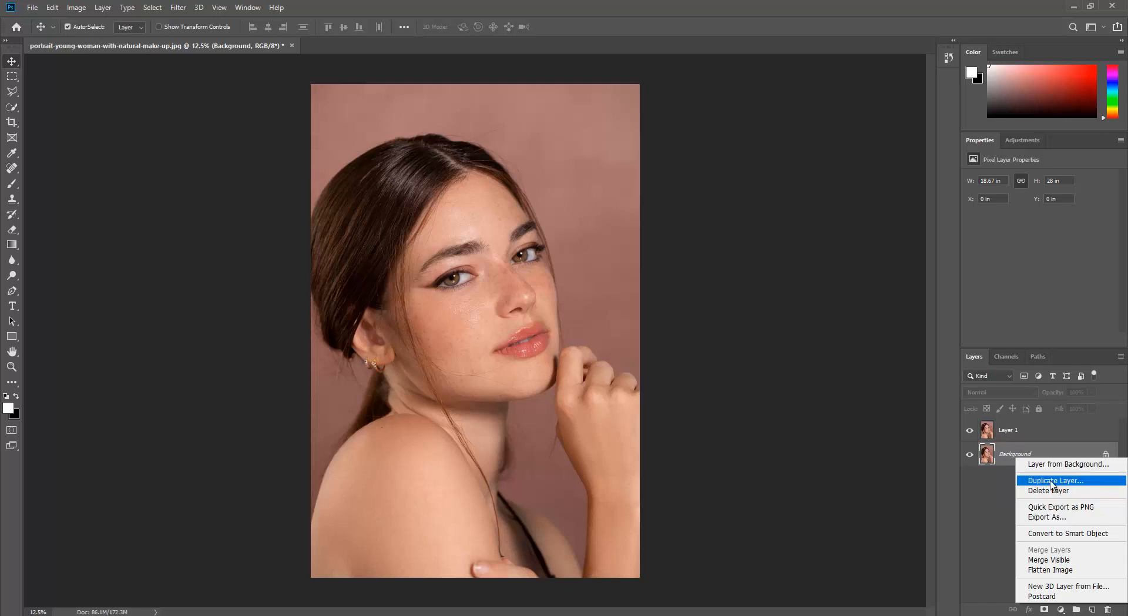
pyautogui.click(989, 484)
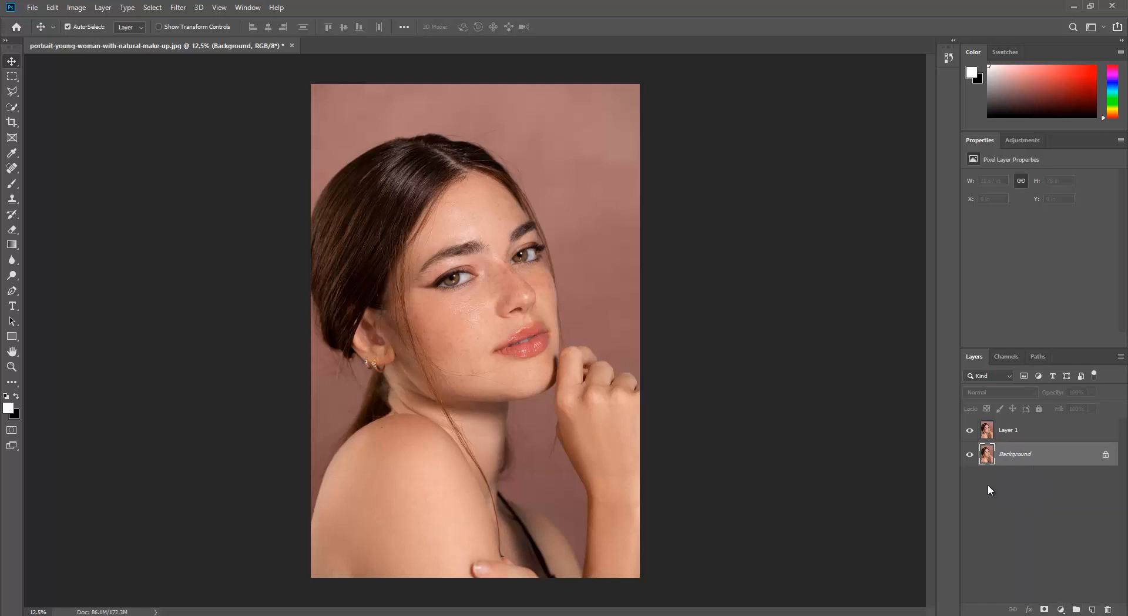
pyautogui.click(987, 435)
pyautogui.rightClick(1030, 432)
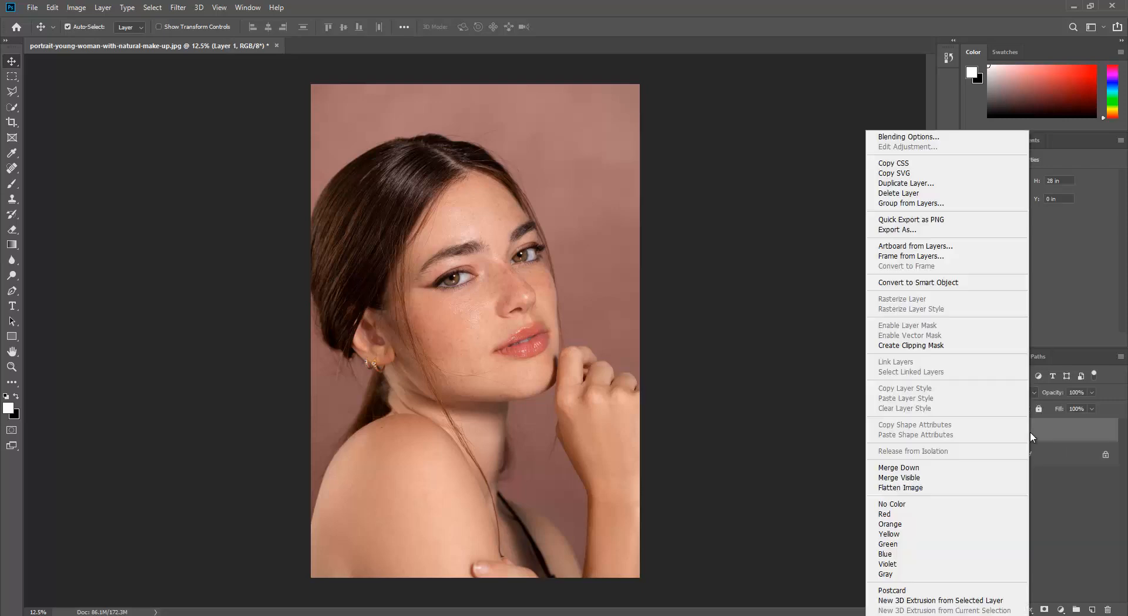
pyautogui.click(921, 282)
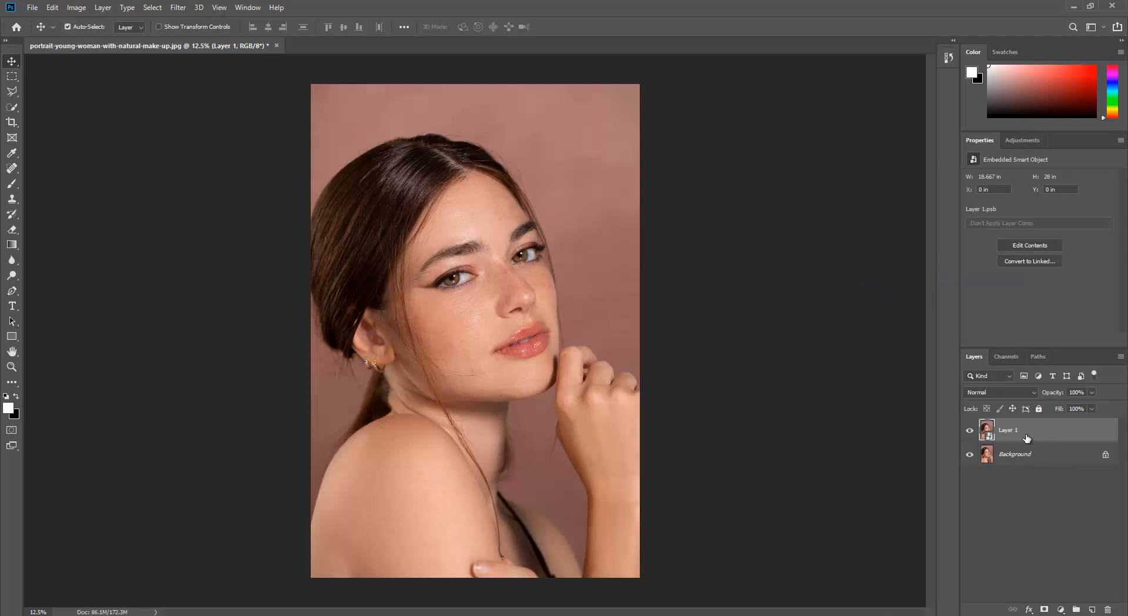
# Step: Duplicate the smart object layer, and name the lower one Colour and the upper one texture
pyautogui.hotkey('ctrl', 'j')
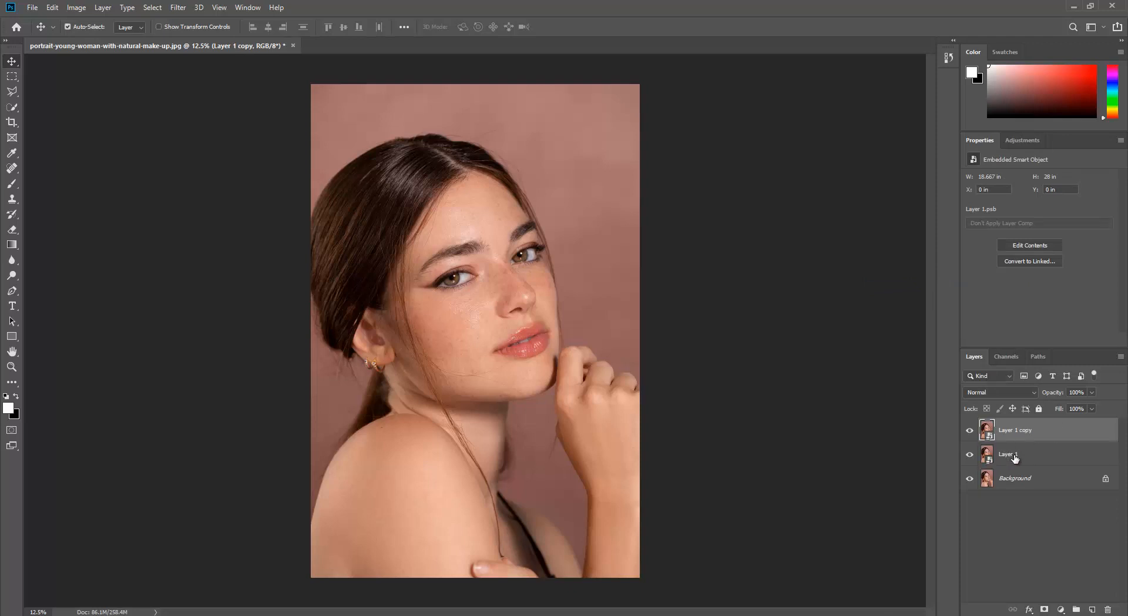
pyautogui.doubleClick(1014, 457)
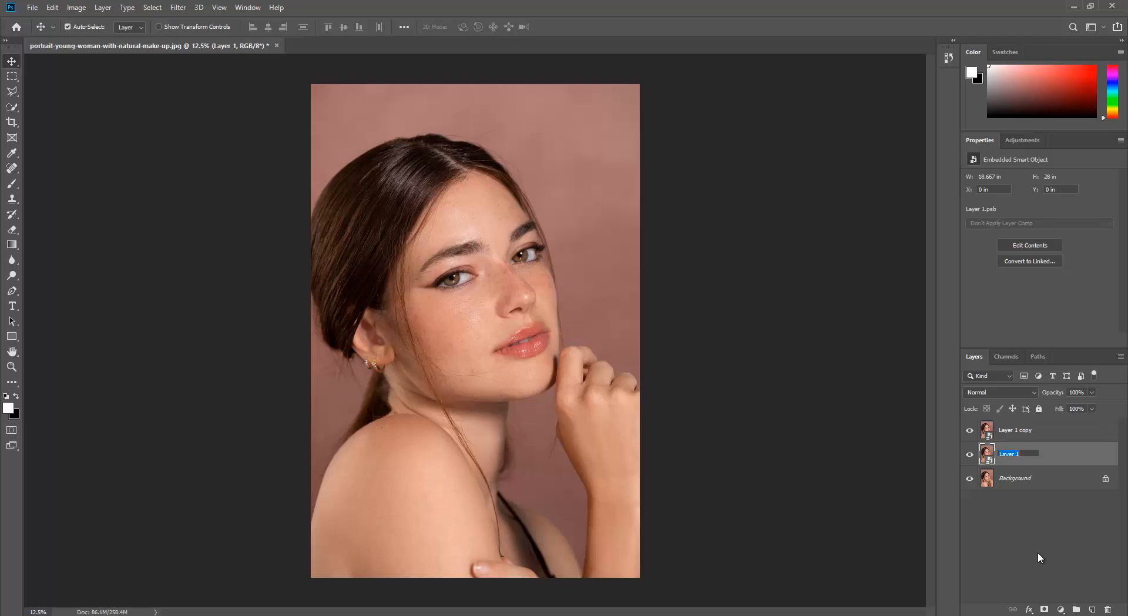
pyautogui.write('Colour')
pyautogui.press('Return')
pyautogui.doubleClick(1012, 430)
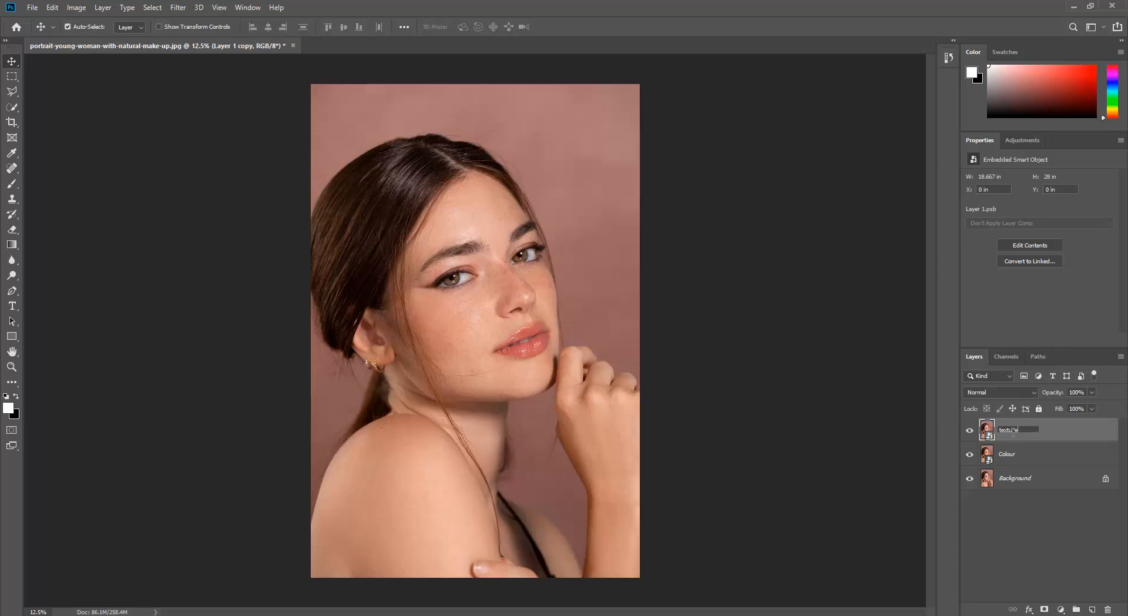
pyautogui.press('Return')
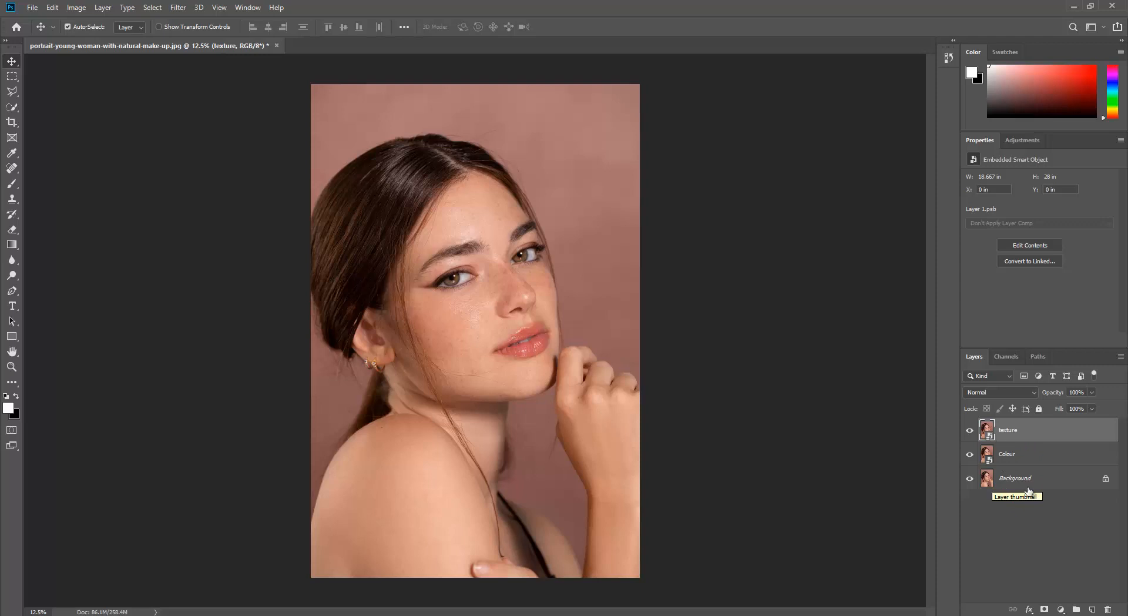
# Step: Hide the texture layer and apply a Gaussian Blur with a 19.6 pixel radius to the Colour layer
pyautogui.click(1019, 458)
pyautogui.click(969, 430)
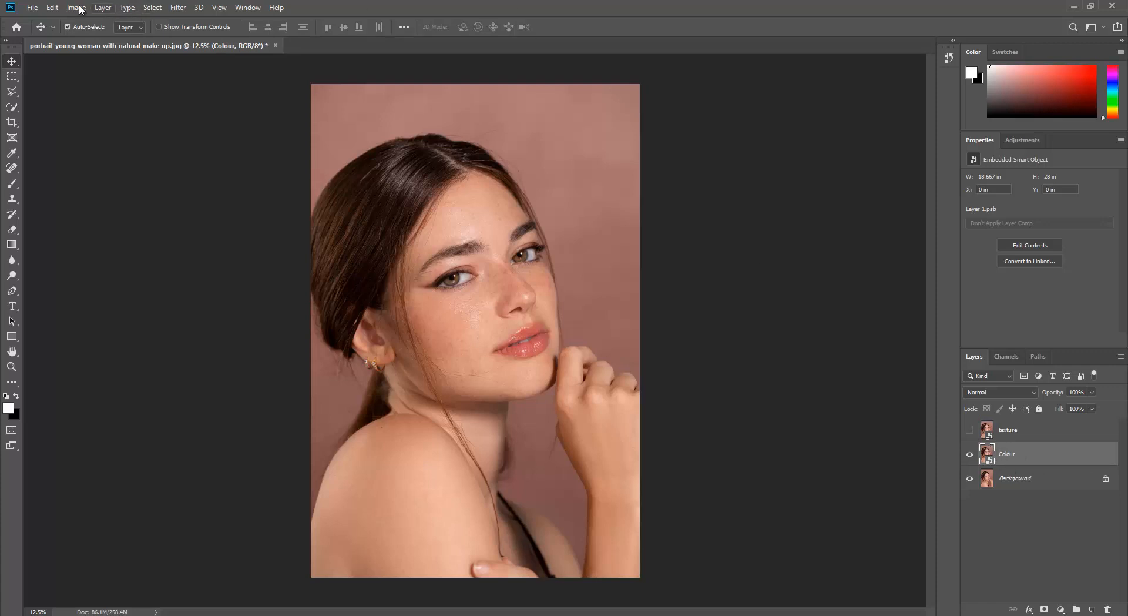
pyautogui.click(178, 10)
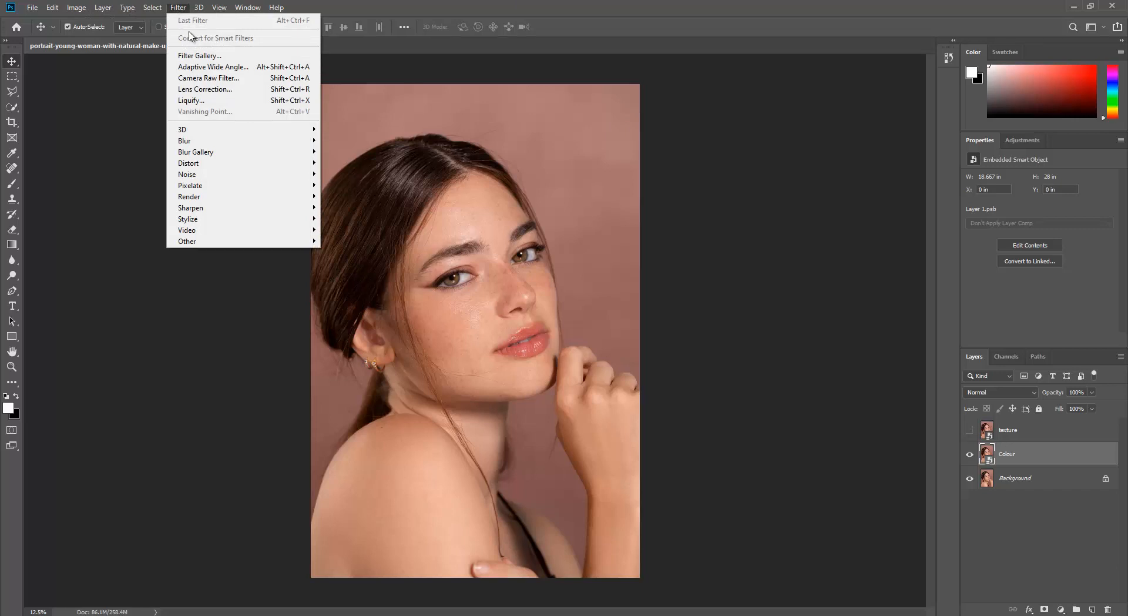
pyautogui.moveTo(219, 143)
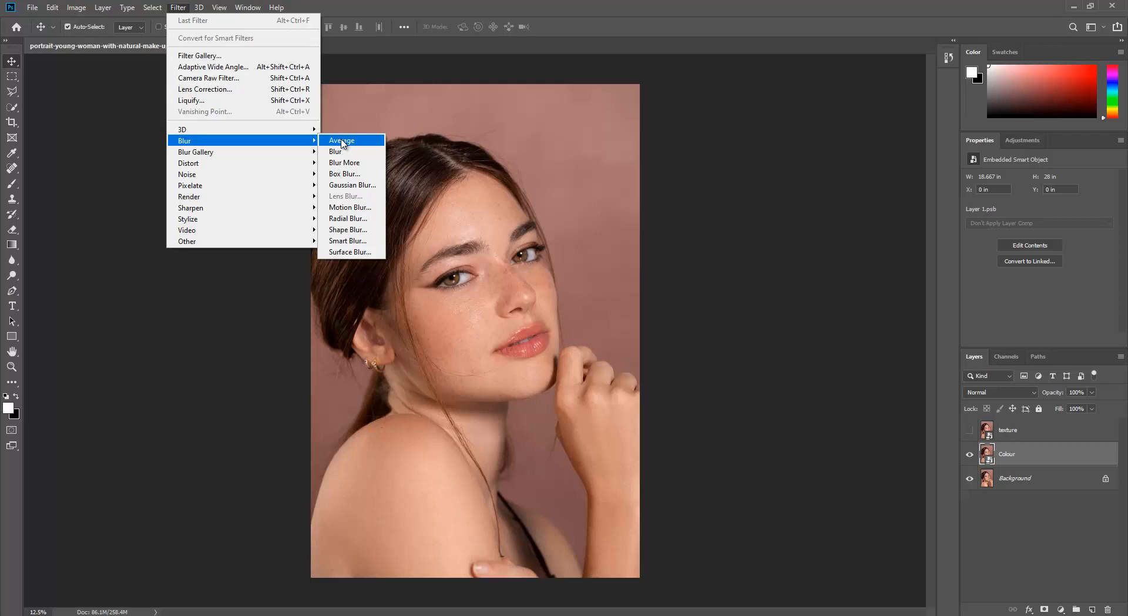
pyautogui.click(352, 185)
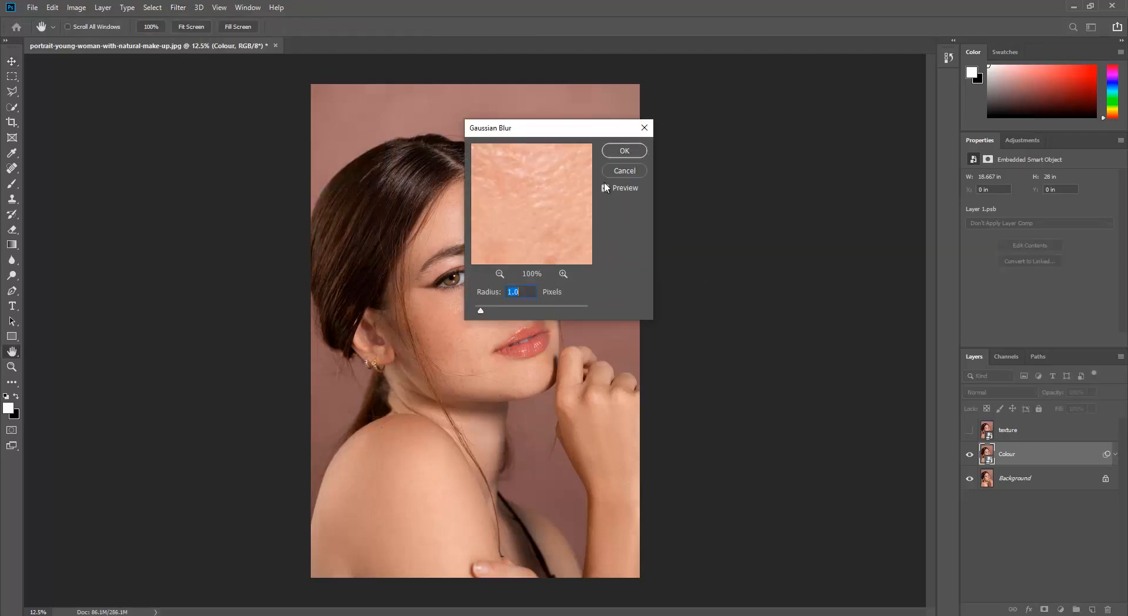
pyautogui.moveTo(556, 136); pyautogui.dragTo(760, 139)
pyautogui.click(707, 280)
pyautogui.click(707, 280)
pyautogui.click(707, 280)
pyautogui.click(707, 280)
pyautogui.click(707, 280)
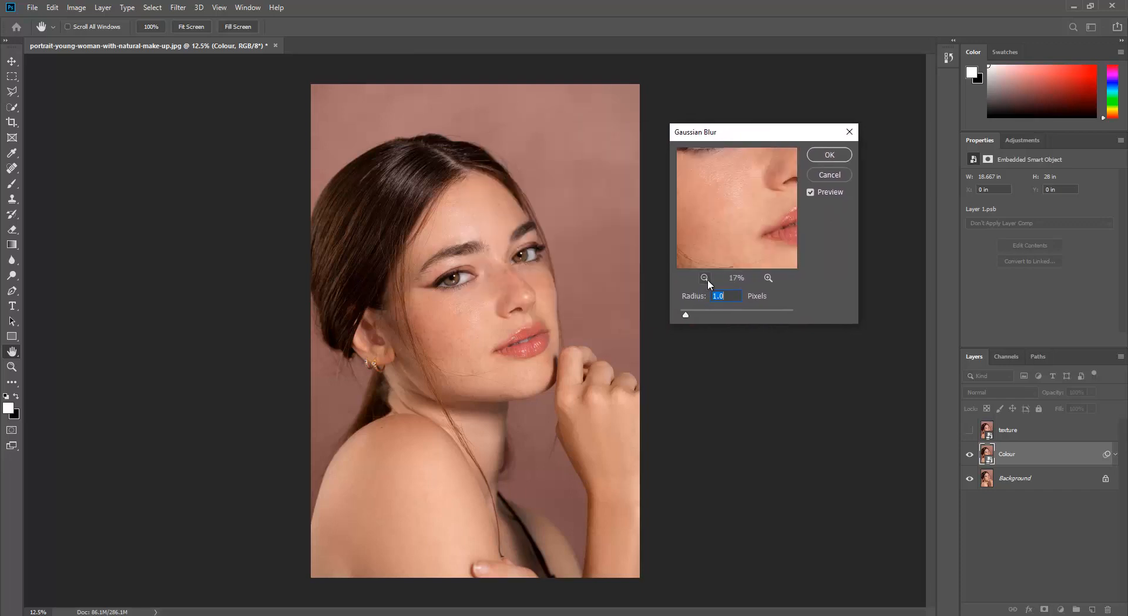
pyautogui.click(768, 279)
pyautogui.click(767, 279)
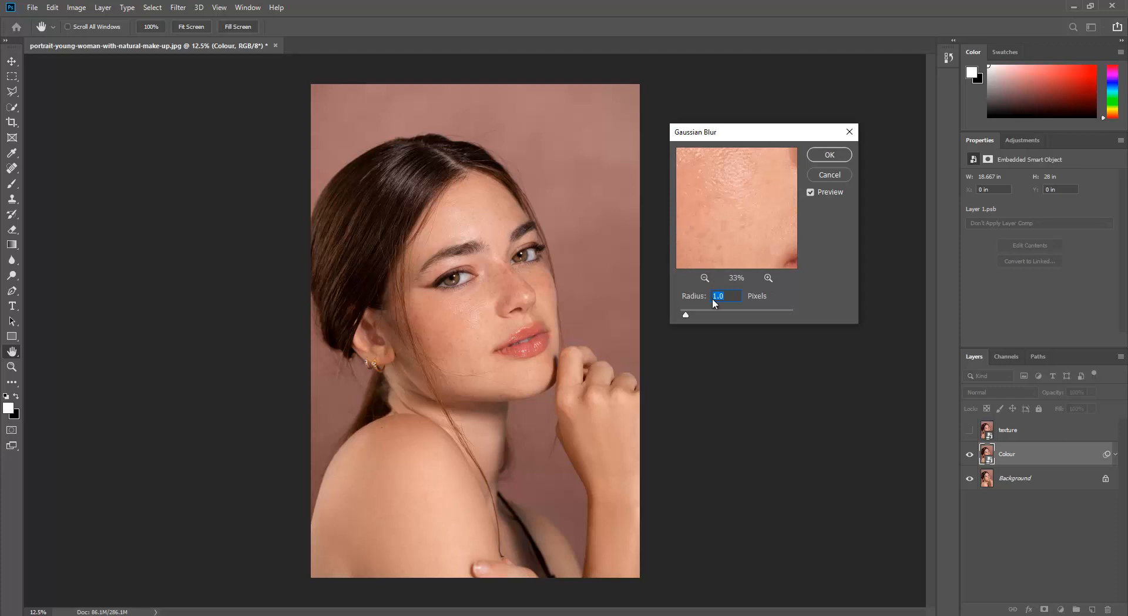
pyautogui.moveTo(689, 315); pyautogui.dragTo(730, 315)
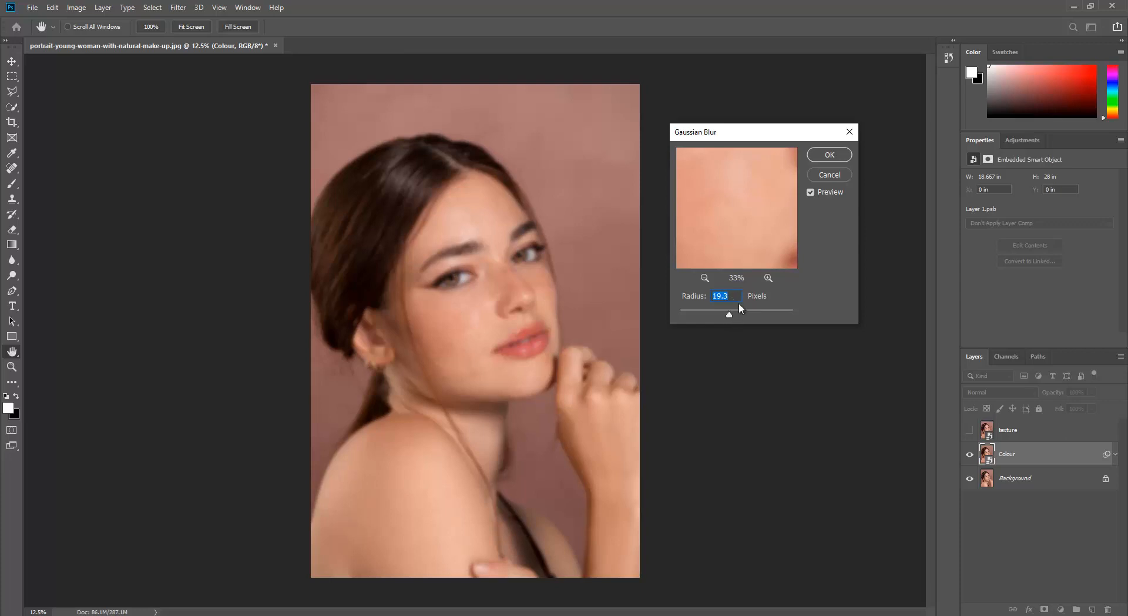
pyautogui.click(841, 156)
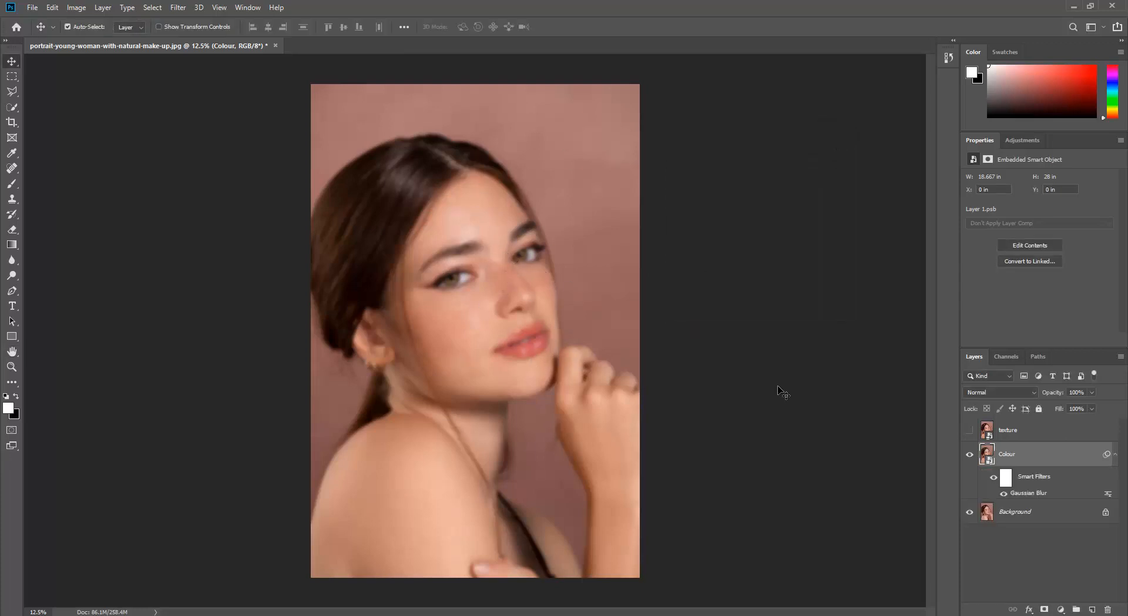
pyautogui.click(1114, 456)
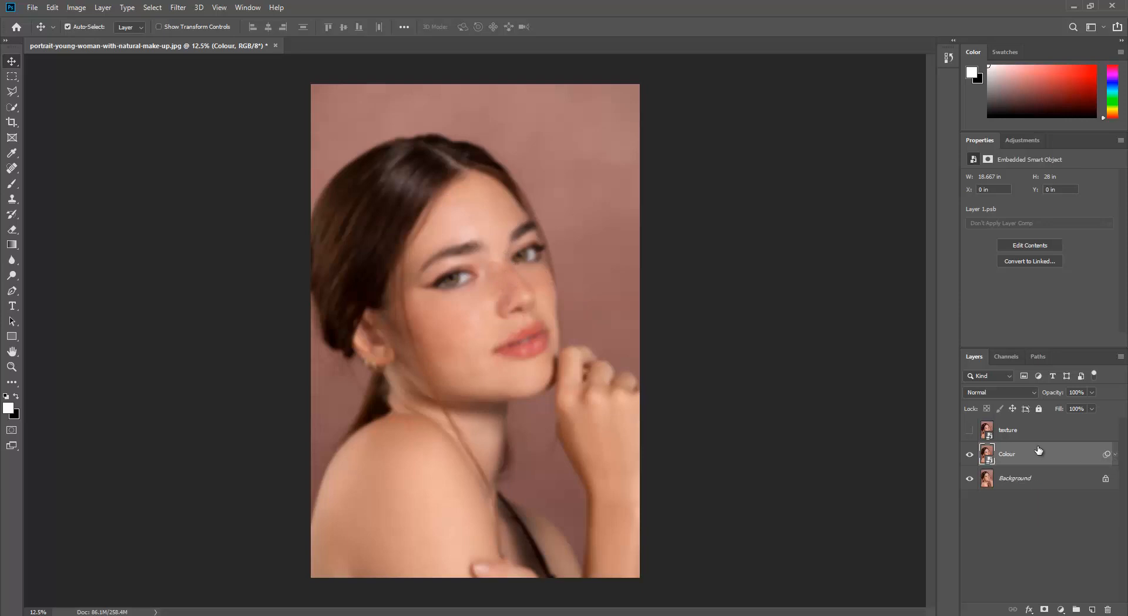
# Step: Select the texture layer and show it, toggling its visibility to compare it with the blurred Colour layer
pyautogui.click(1009, 431)
pyautogui.click(970, 430)
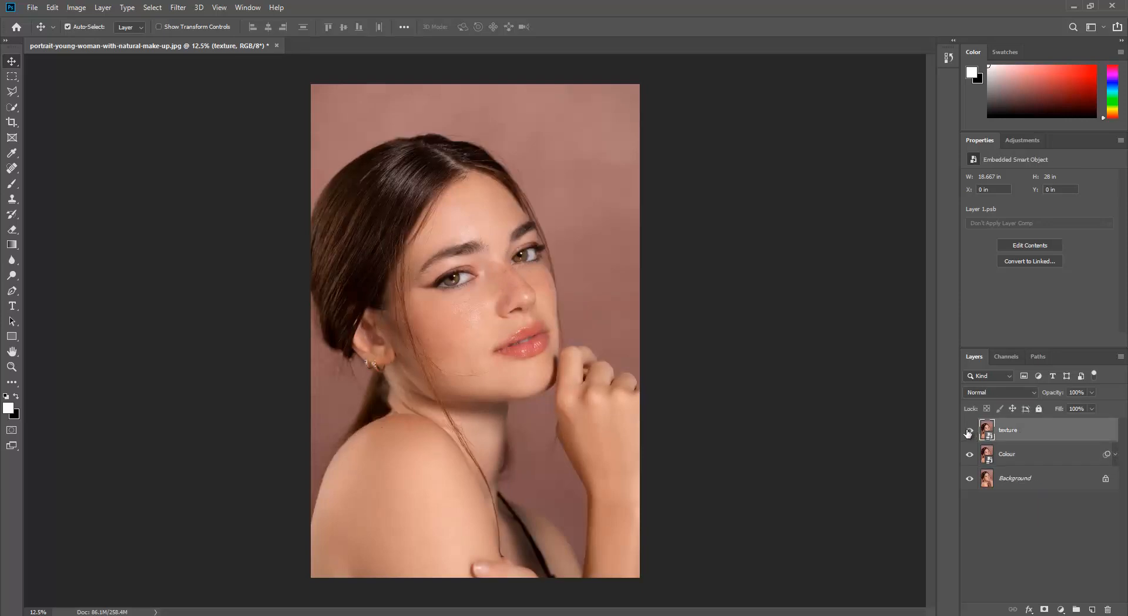
pyautogui.click(970, 433)
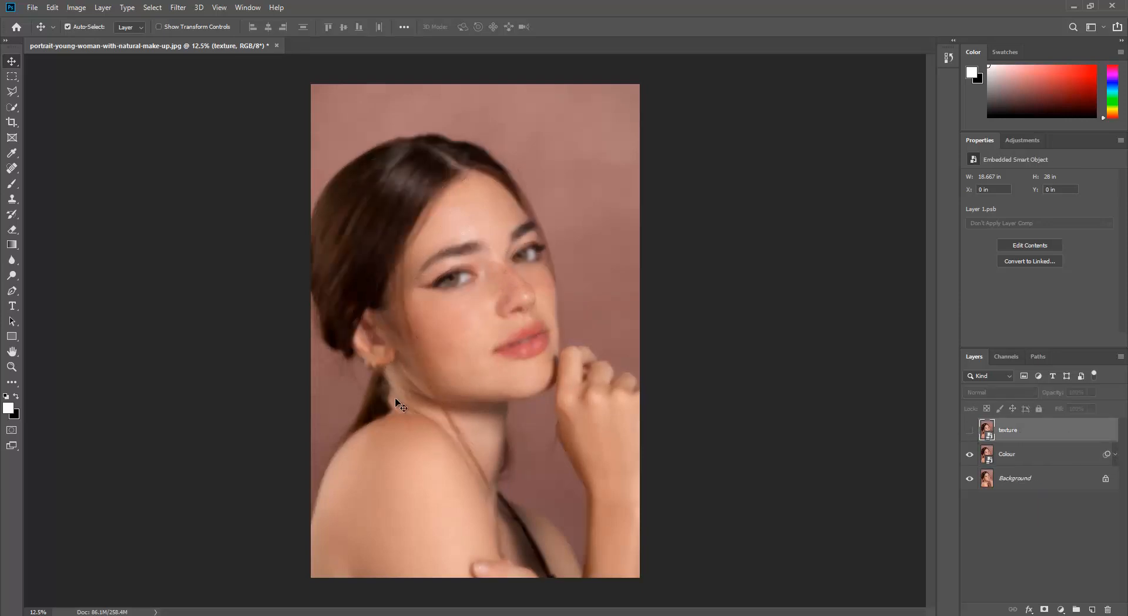
pyautogui.click(969, 431)
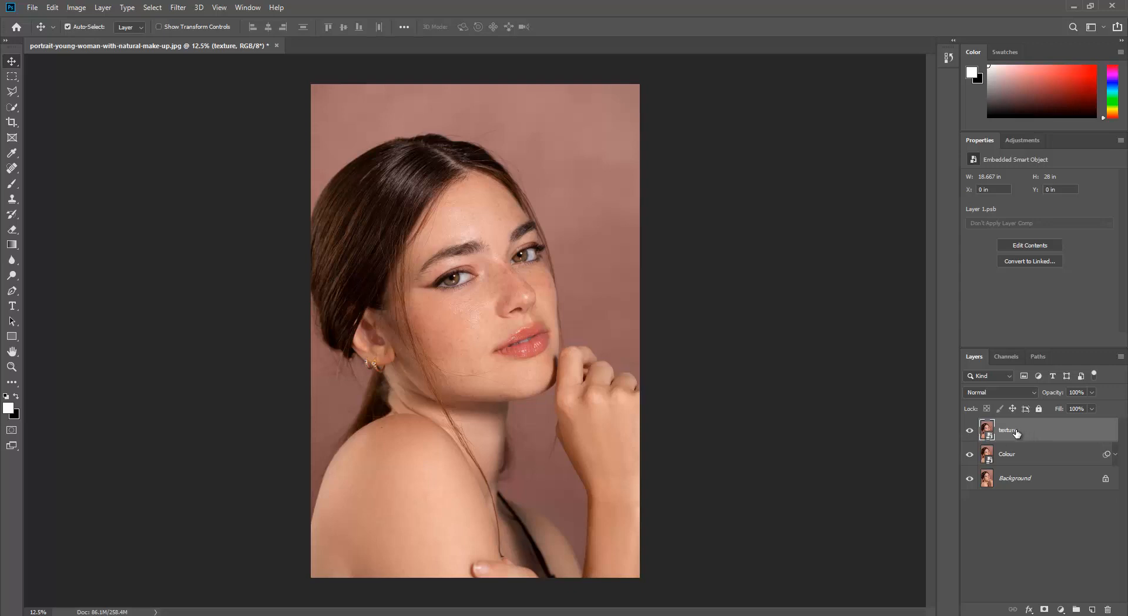
# Step: Apply a High Pass filter to the texture layer, lowering its radius from the default, and collapse its smart filter list
pyautogui.click(178, 8)
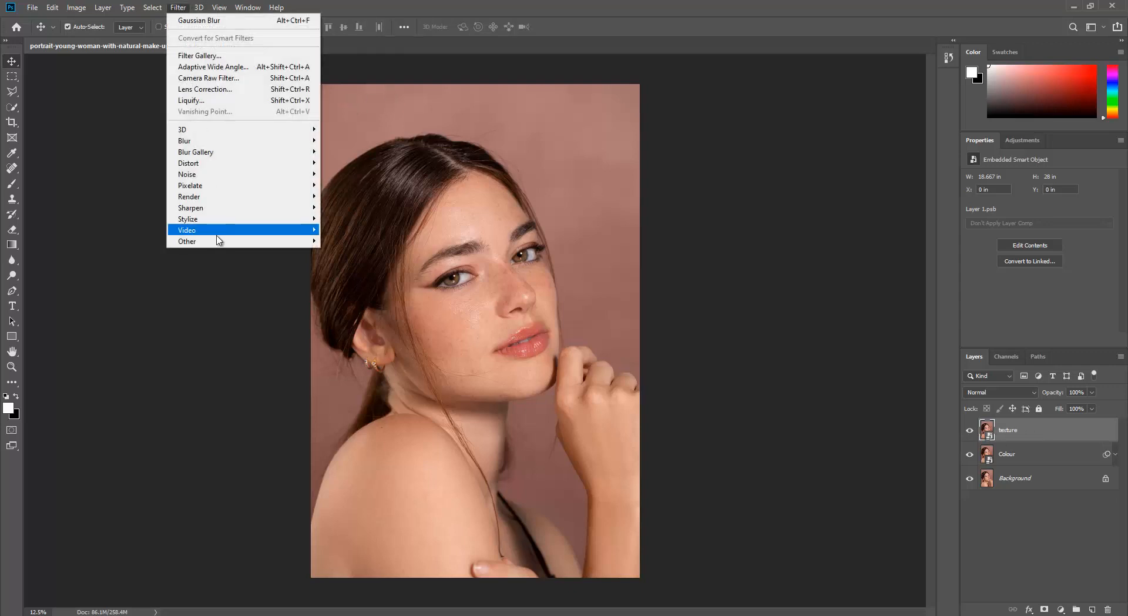
pyautogui.moveTo(219, 245)
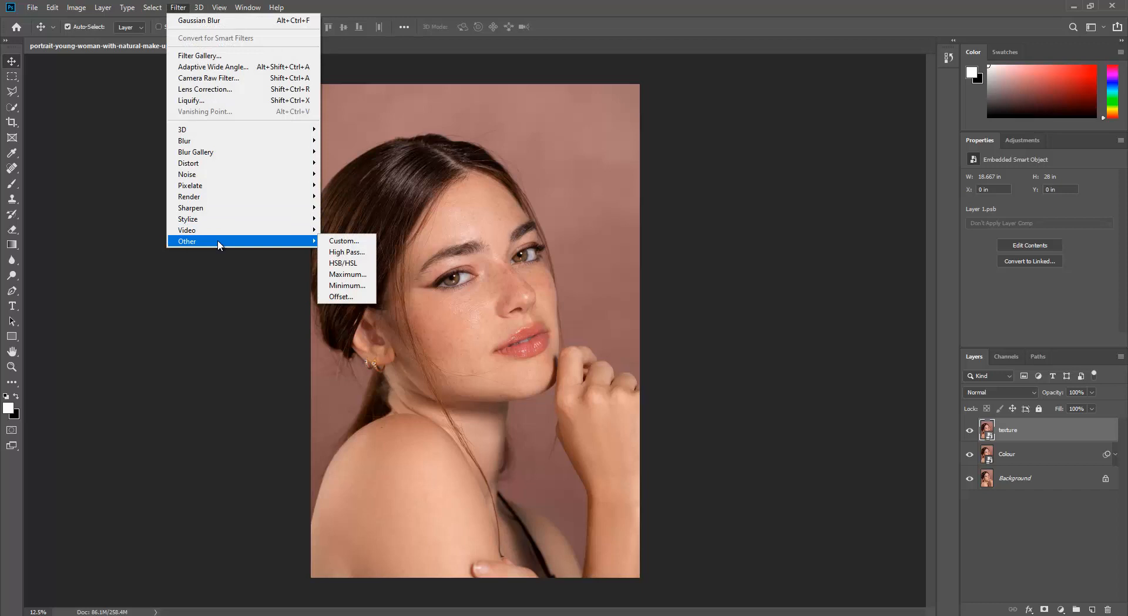
pyautogui.click(342, 256)
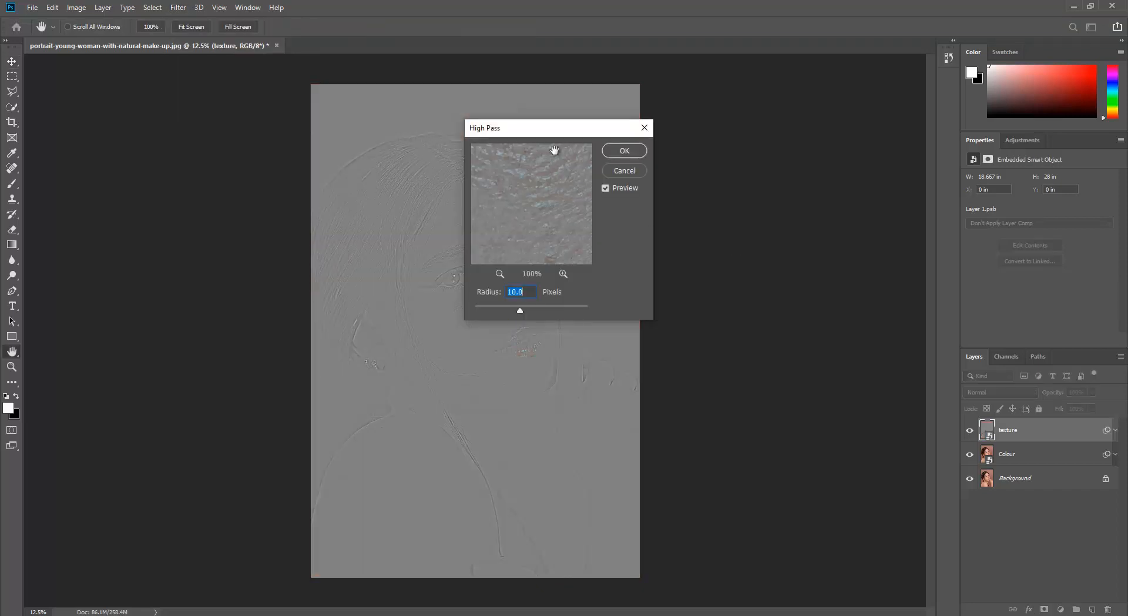
pyautogui.moveTo(586, 139); pyautogui.dragTo(756, 188)
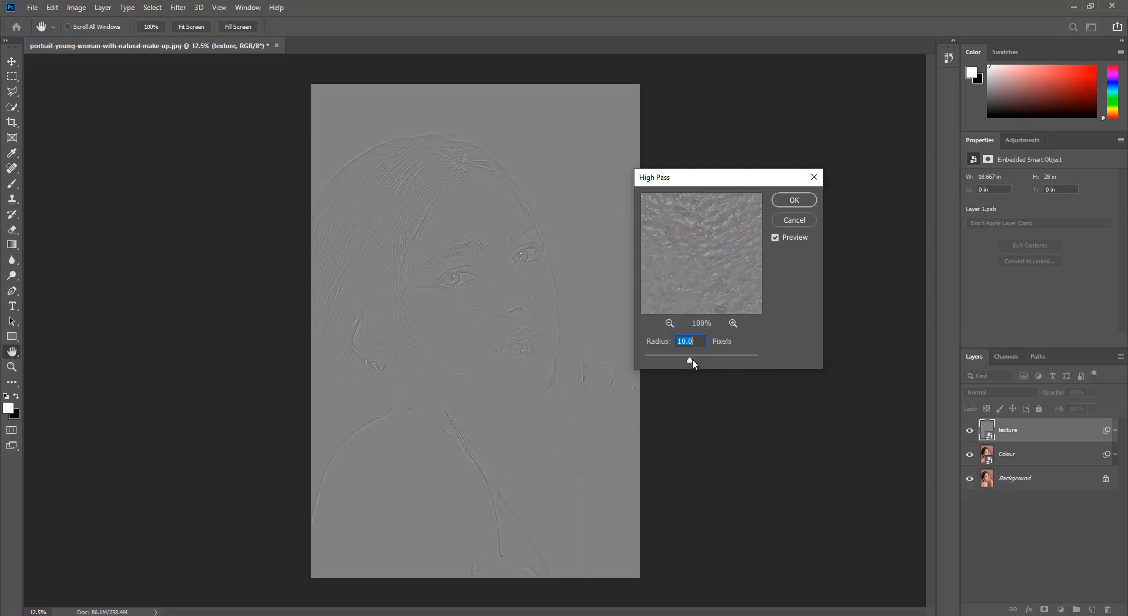
pyautogui.moveTo(690, 359); pyautogui.dragTo(674, 360)
pyautogui.click(795, 200)
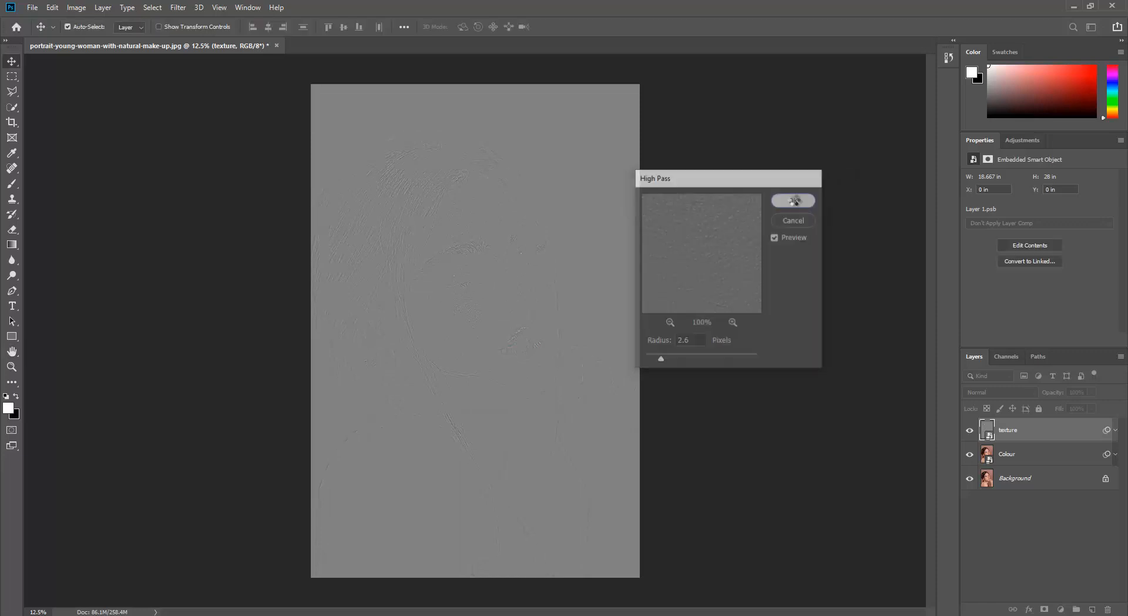
pyautogui.click(1116, 431)
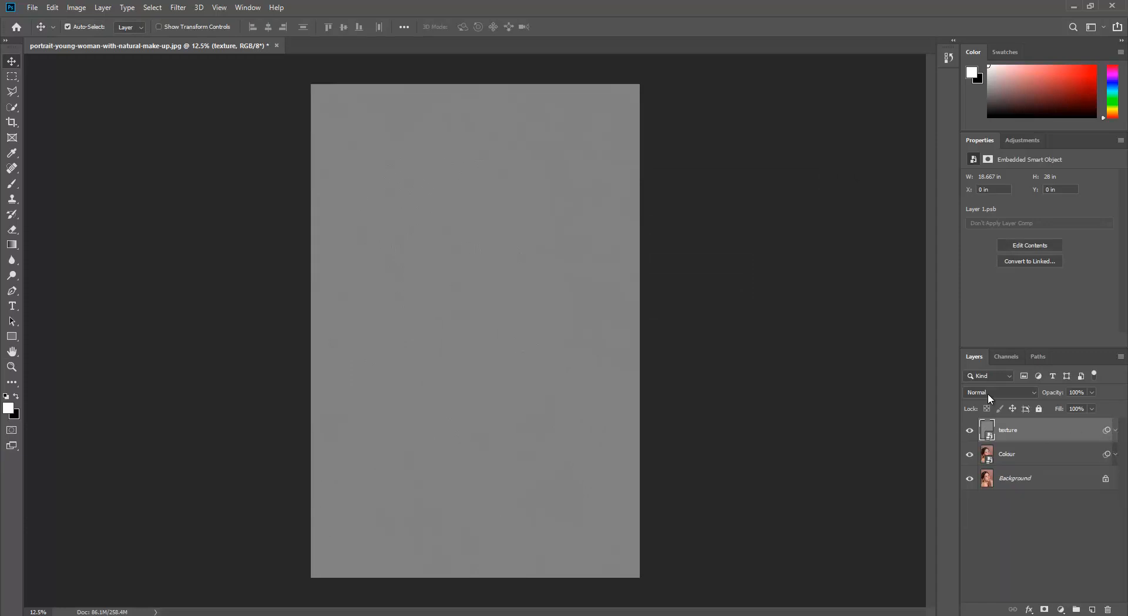
# Step: Set the texture layer's blend mode to Vivid Light and group it with the Colour layer
pyautogui.click(988, 393)
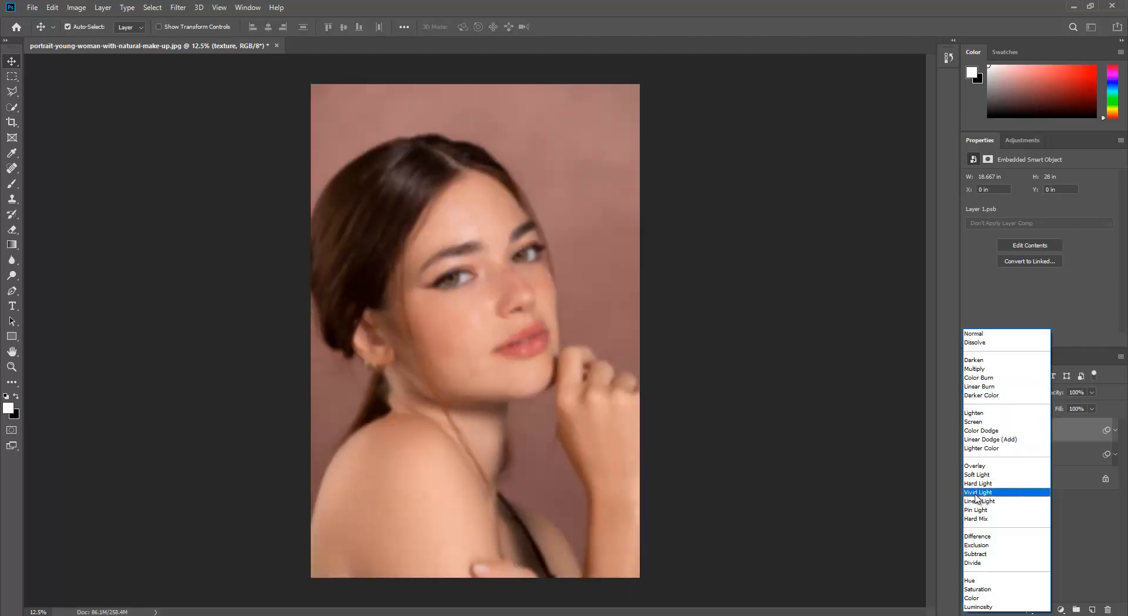
pyautogui.click(977, 492)
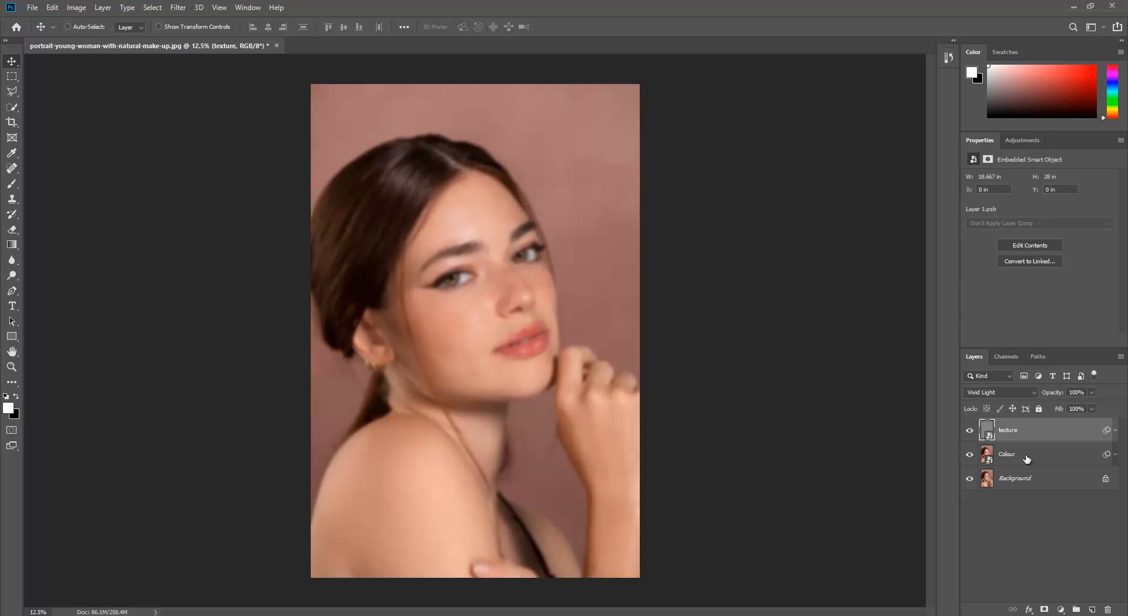
pyautogui.keyDown('ctrl'); pyautogui.click(1059, 464); pyautogui.keyUp('ctrl')
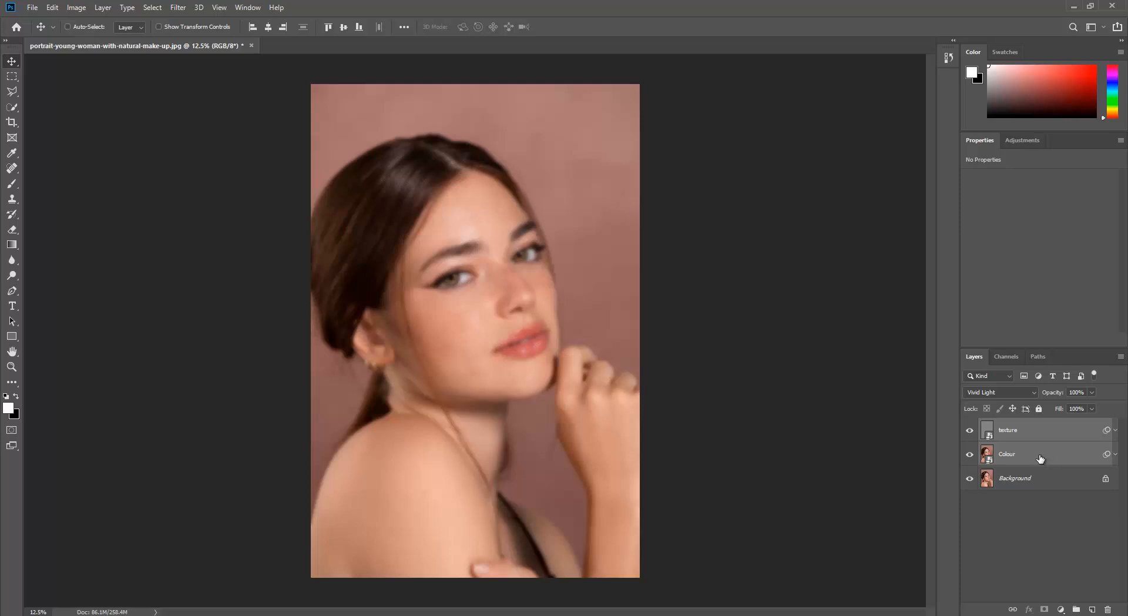
pyautogui.hotkey('ctrl', 'g')
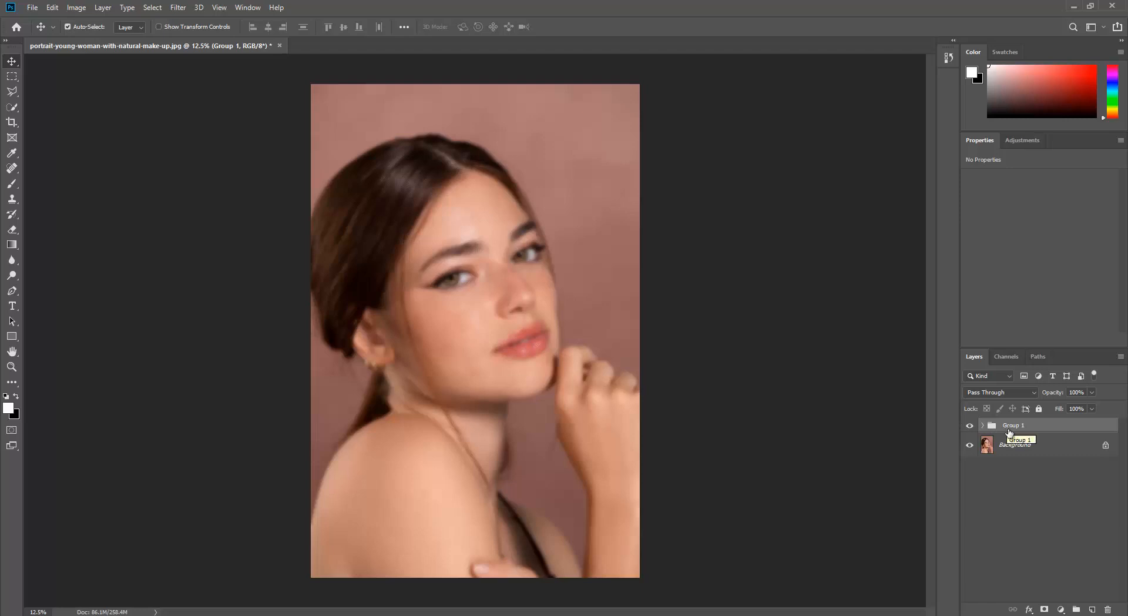
# Step: Add a black layer mask to the group that hides its effect, and switch to the Brush tool
pyautogui.keyDown('alt'); pyautogui.click(1044, 609); pyautogui.keyUp('alt')
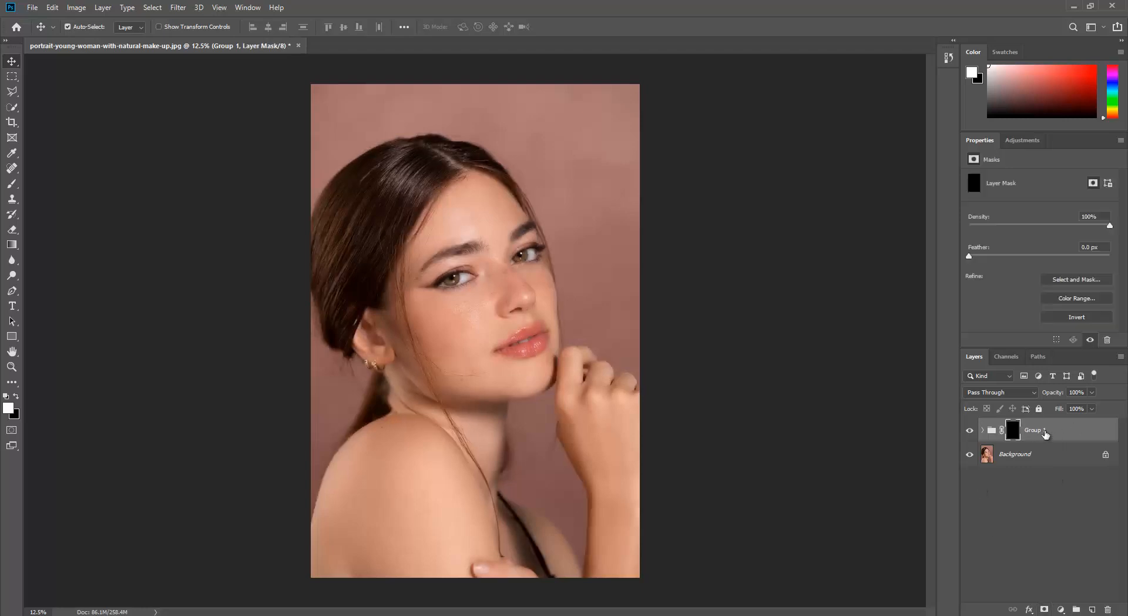
pyautogui.press('b')
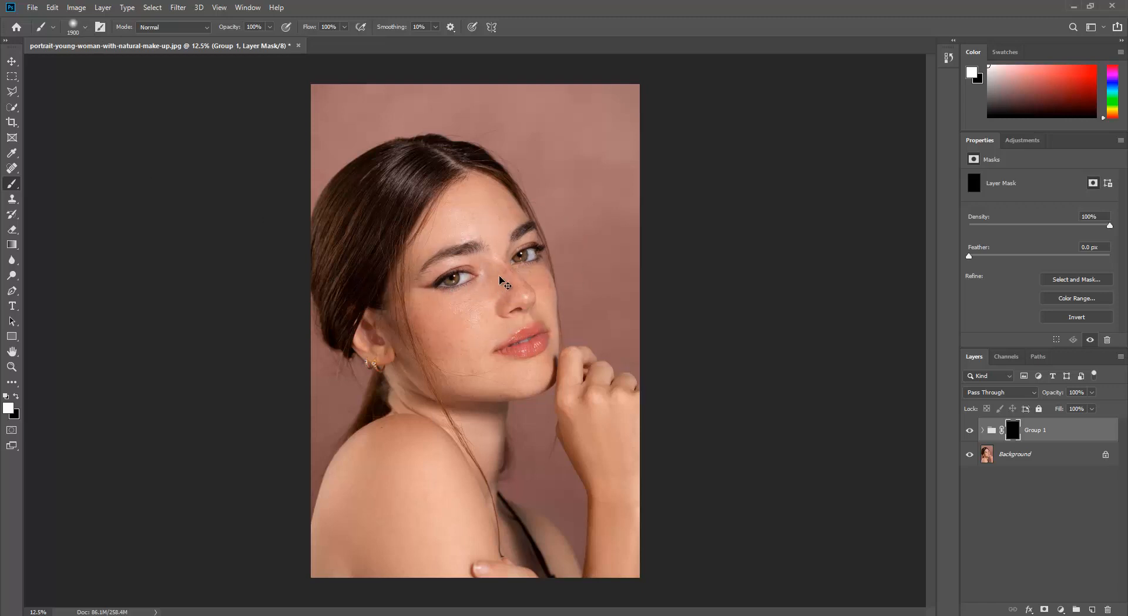
pyautogui.hotkey('ctrl', 'z')
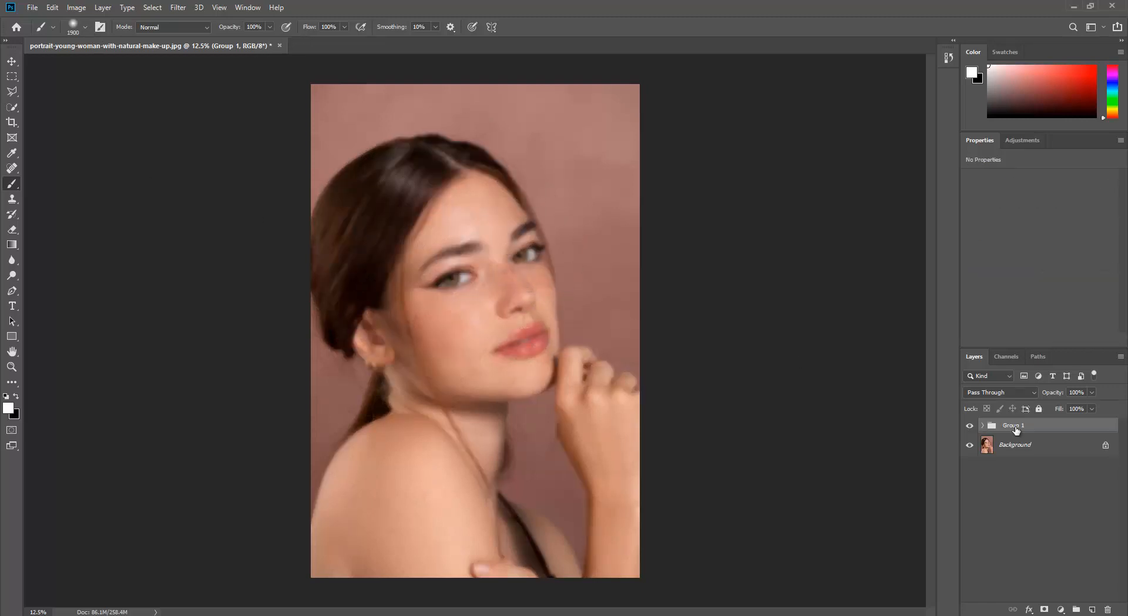
pyautogui.hotkey('ctrl', 'shift', 'z')
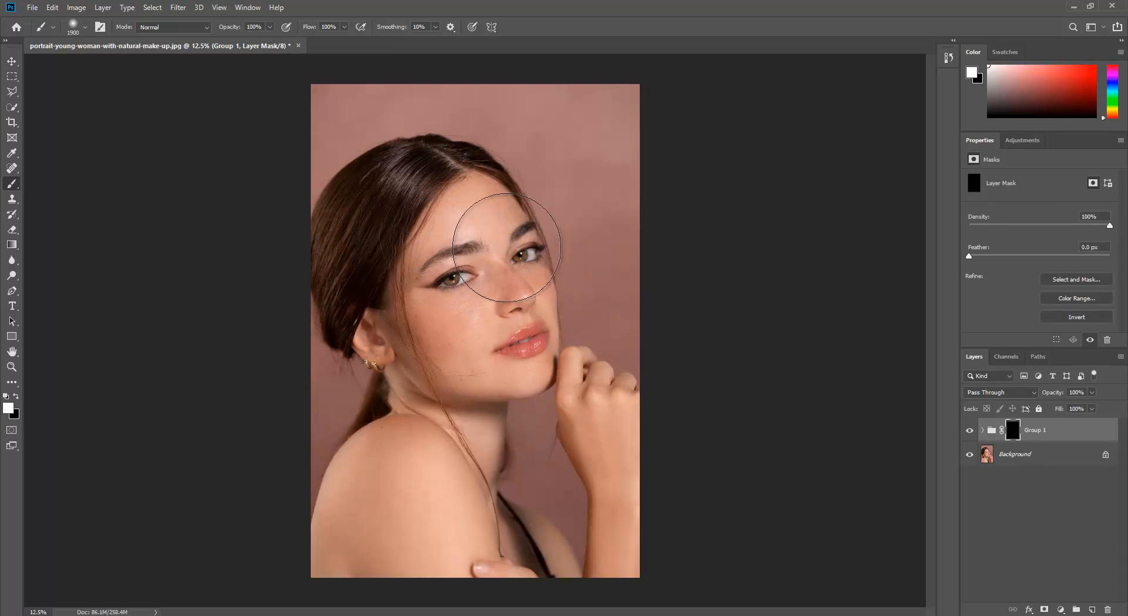
# Step: Adjust the brush size to 400 px for painting on the group's mask
pyautogui.press('[')
pyautogui.press('[')
pyautogui.press('[')
pyautogui.press('[')
pyautogui.press('[')
pyautogui.press('[')
pyautogui.press('[')
pyautogui.press('[')
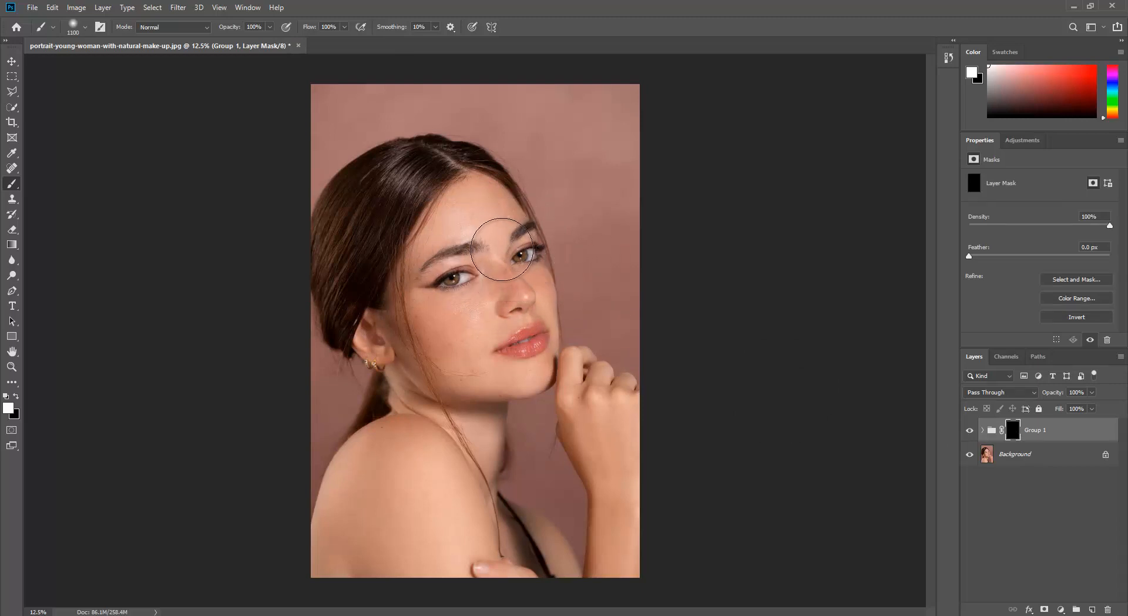
pyautogui.press('[')
pyautogui.press('[')
pyautogui.press('[')
pyautogui.press('[')
pyautogui.press('[')
pyautogui.press('[')
pyautogui.press('[')
pyautogui.press('[')
pyautogui.press('[')
pyautogui.press('[')
pyautogui.press('[')
pyautogui.press('[')
pyautogui.press('[')
pyautogui.press('[')
pyautogui.press('[')
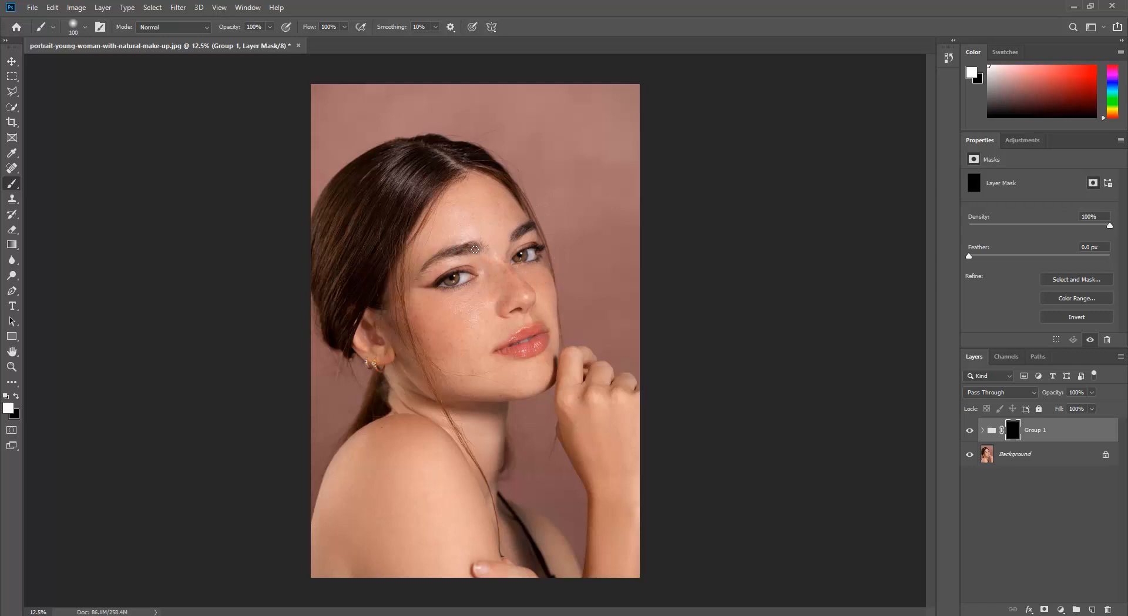
pyautogui.press(']')
pyautogui.press(']')
pyautogui.press(']')
pyautogui.press(']')
pyautogui.press(']')
pyautogui.press(']')
pyautogui.press(']')
pyautogui.press(']')
pyautogui.press(']')
pyautogui.press(']')
pyautogui.press(']')
pyautogui.press(']')
pyautogui.press(']')
pyautogui.press(']')
pyautogui.press(']')
pyautogui.press(']')
pyautogui.press(']')
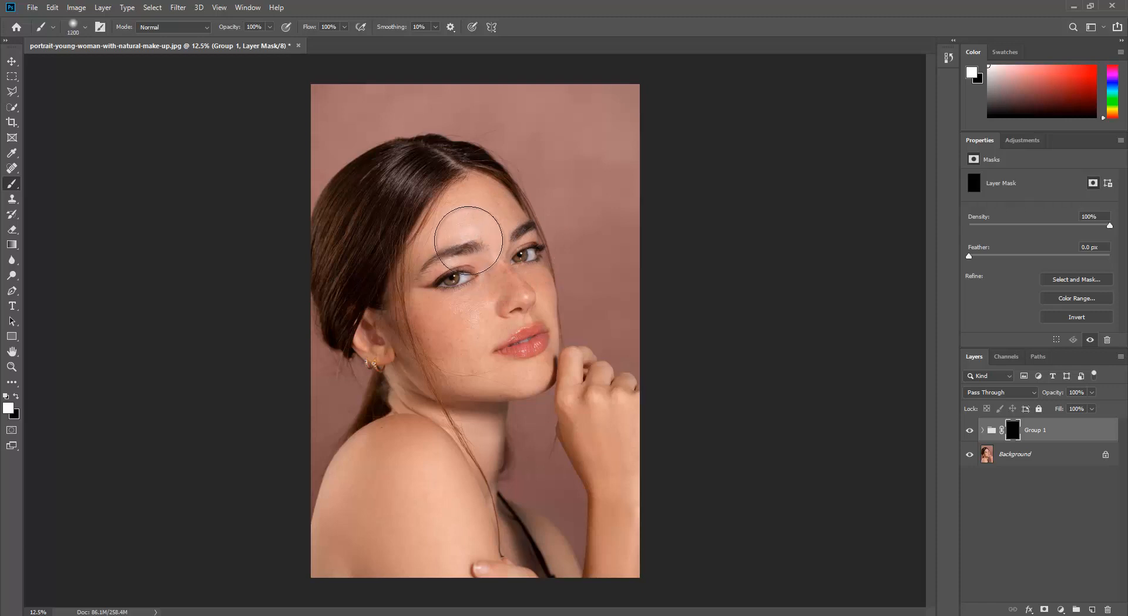
pyautogui.press('[')
pyautogui.press('[')
pyautogui.press('[')
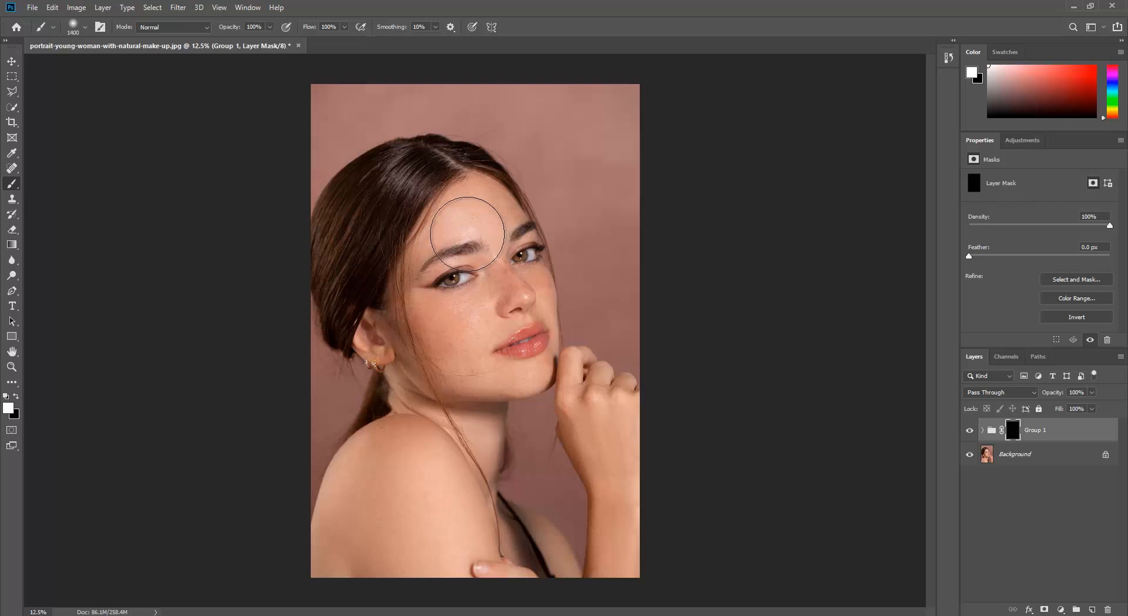
pyautogui.press('[')
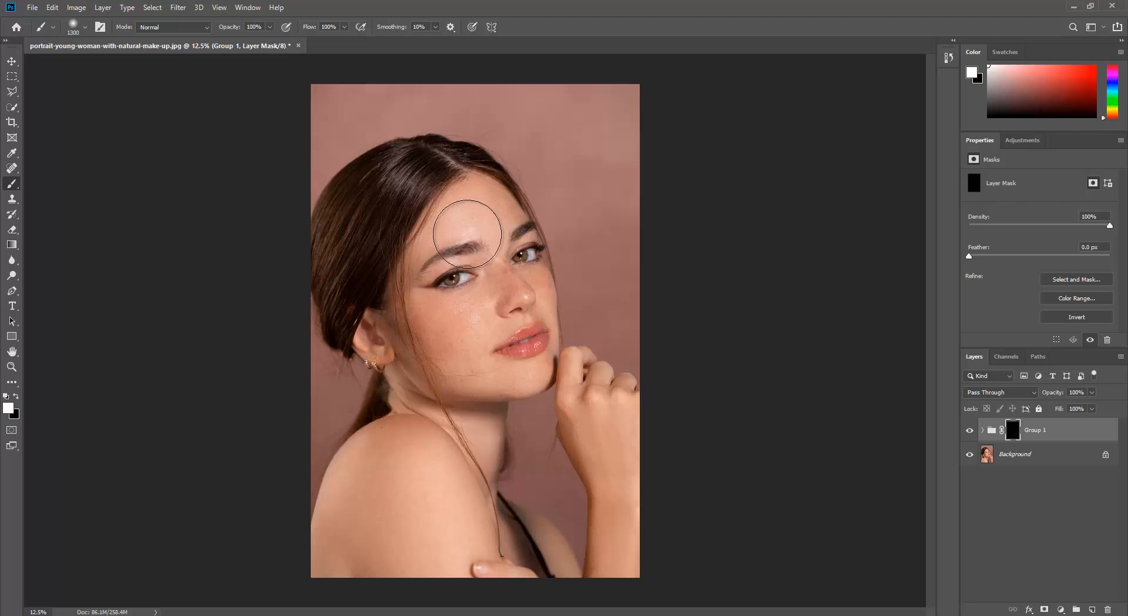
pyautogui.press('[')
pyautogui.press('[')
pyautogui.press('[')
pyautogui.press('[')
pyautogui.press('[')
pyautogui.press('[')
pyautogui.press('[')
pyautogui.press('[')
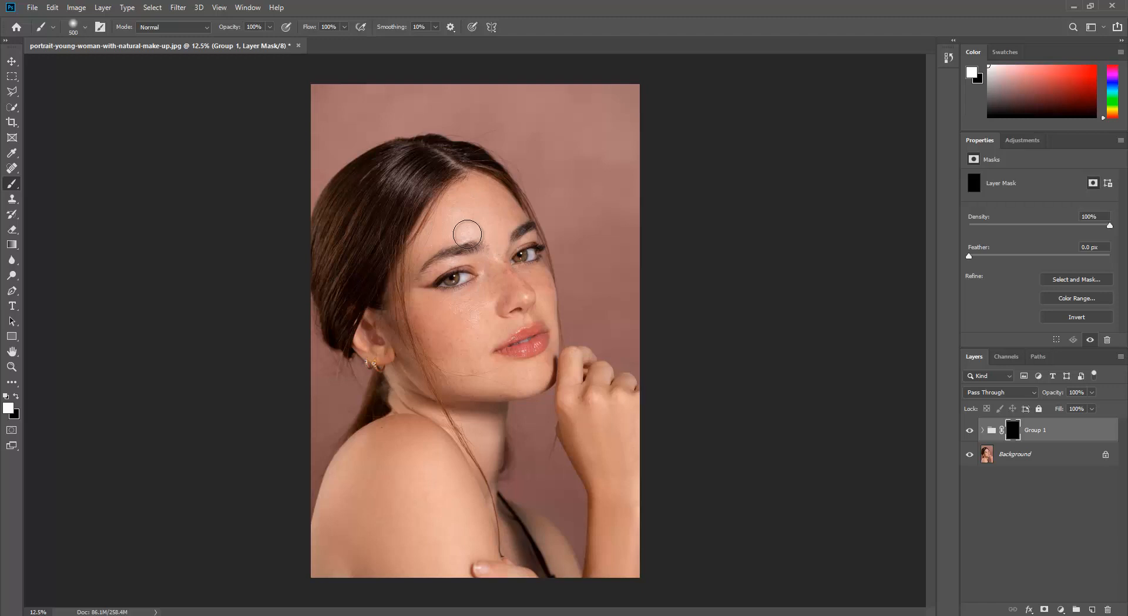
pyautogui.press('[')
pyautogui.press('[')
pyautogui.press('[')
pyautogui.press('[')
pyautogui.press('[')
pyautogui.press(']')
pyautogui.press(']')
pyautogui.press(']')
pyautogui.press(']')
pyautogui.press(']')
# Step: Lower the brush flow to 50%
pyautogui.click(344, 27)
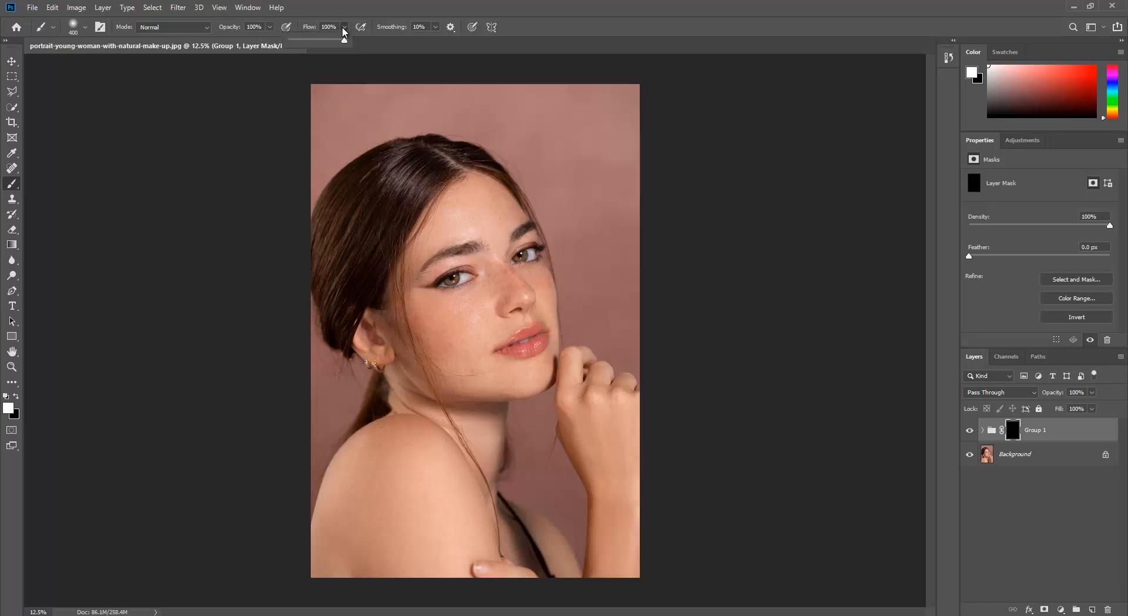
pyautogui.moveTo(342, 36); pyautogui.dragTo(318, 42)
pyautogui.click(456, 12)
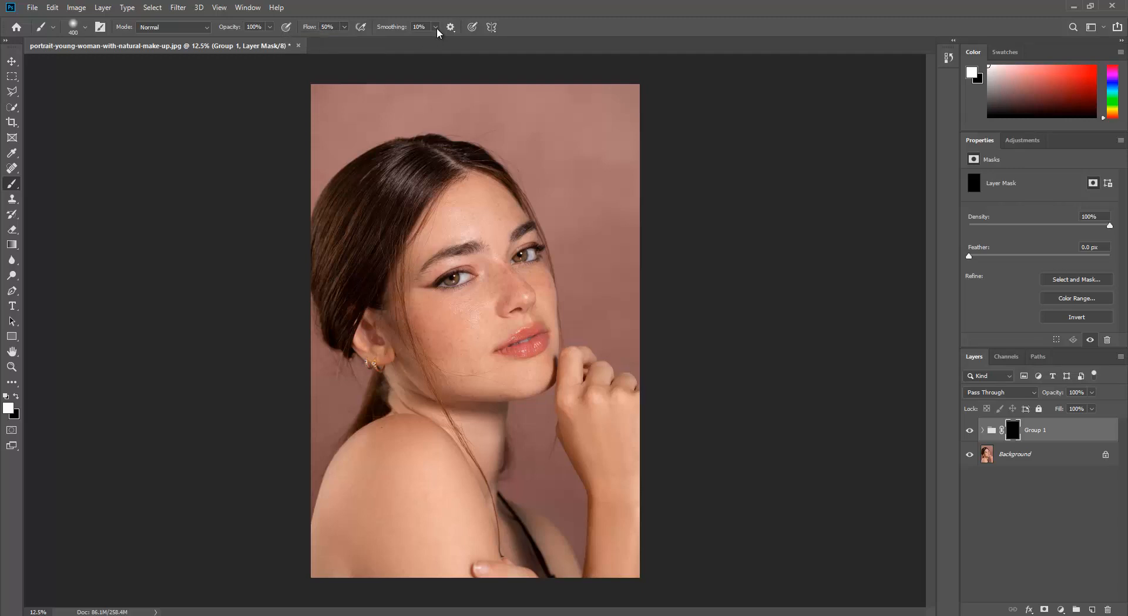
# Step: Paint white on the group's mask over the forehead and nose to smooth the skin there
pyautogui.scroll(2, 499, 202)
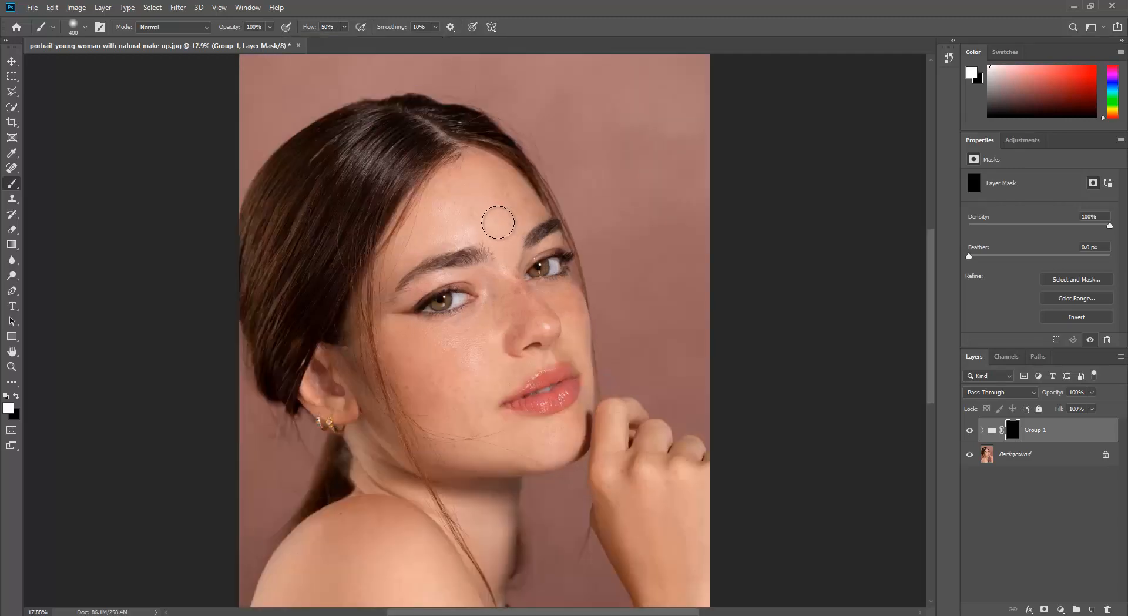
pyautogui.scroll(1, 496, 218)
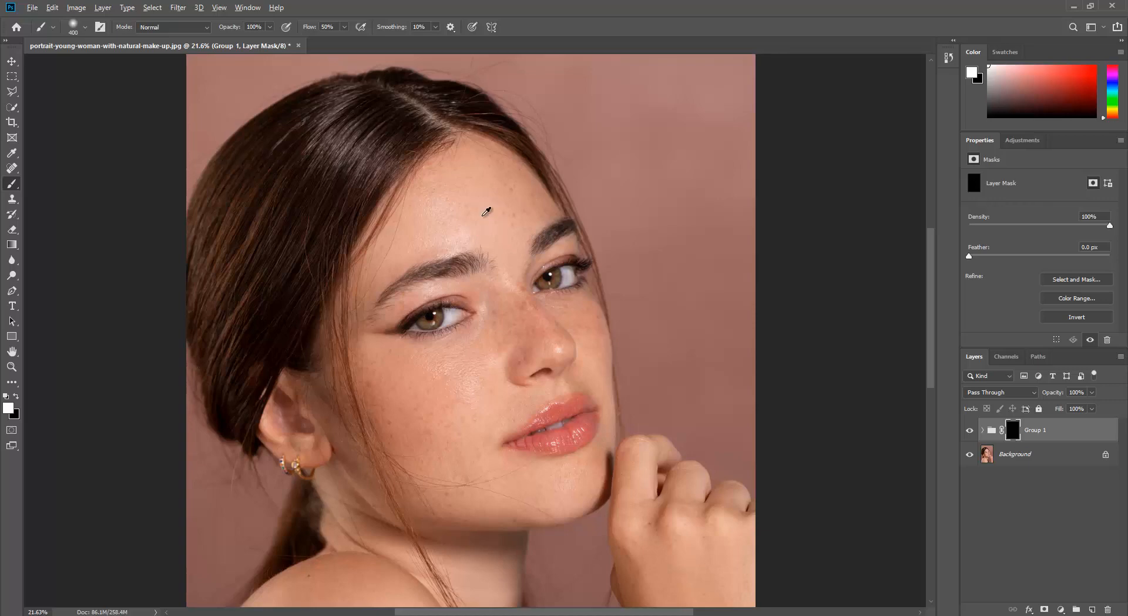
pyautogui.scroll(3, 486, 212)
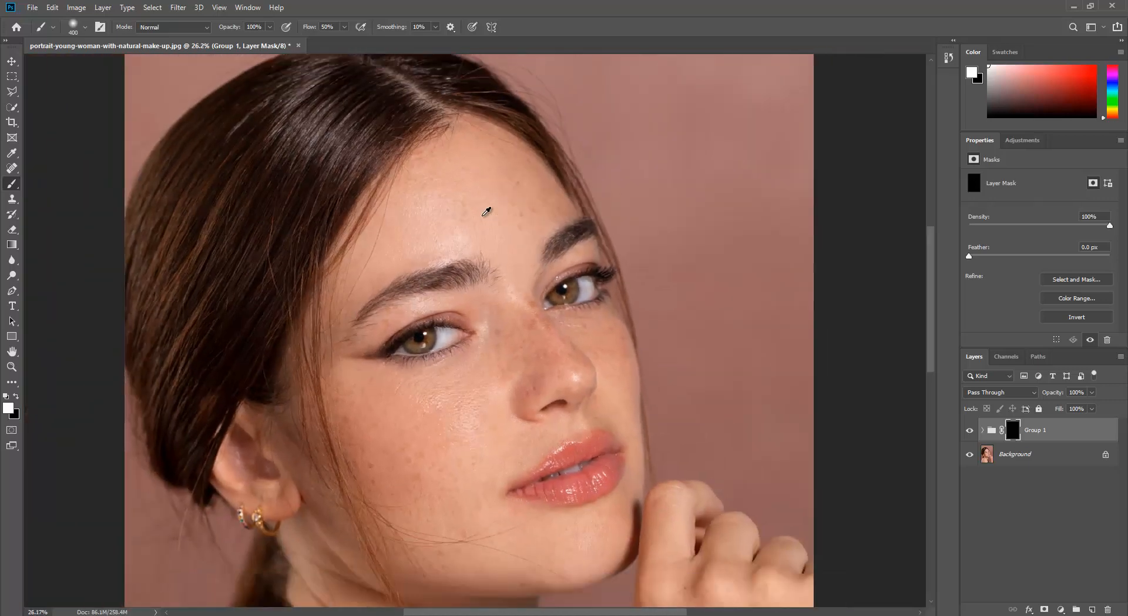
pyautogui.scroll(-3, 487, 212)
pyautogui.scroll(3, 486, 212)
pyautogui.scroll(-3, 485, 213)
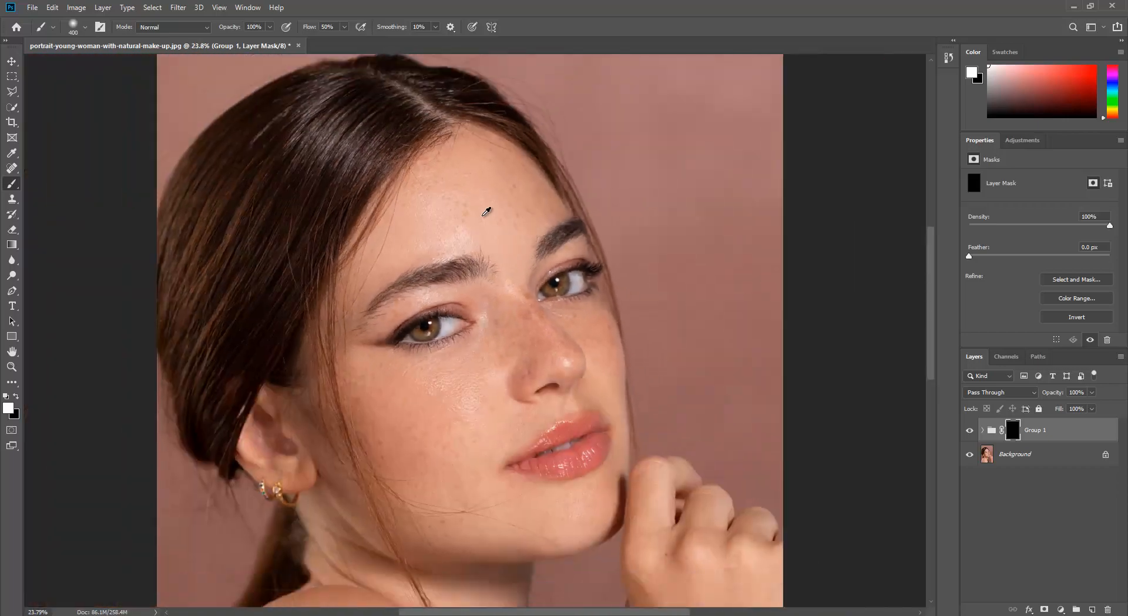
pyautogui.scroll(3, 482, 215)
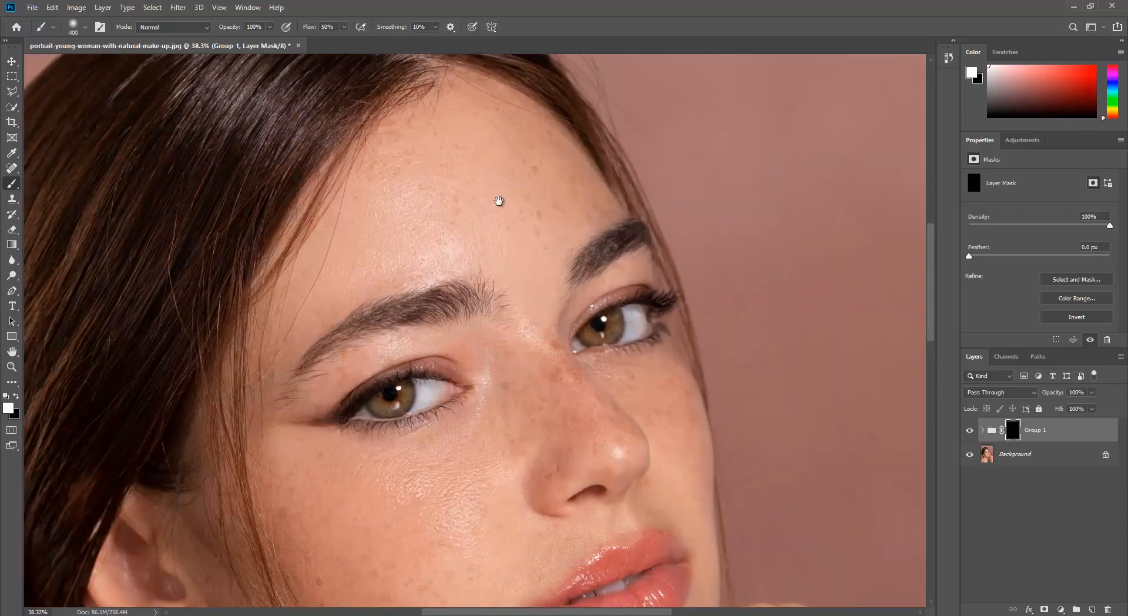
pyautogui.scroll(-3, 505, 194)
pyautogui.scroll(3, 517, 177)
pyautogui.moveTo(517, 178)
pyautogui.mouseDown()
pyautogui.moveTo(535, 226)
pyautogui.moveTo(570, 281)
pyautogui.moveTo(593, 240)
pyautogui.moveTo(563, 203)
pyautogui.moveTo(591, 234)
pyautogui.moveTo(589, 213)
pyautogui.moveTo(526, 206)
pyautogui.moveTo(586, 227)
pyautogui.moveTo(437, 259)
pyautogui.moveTo(380, 293)
pyautogui.moveTo(485, 173)
pyautogui.moveTo(402, 225)
pyautogui.moveTo(428, 181)
pyautogui.moveTo(507, 161)
pyautogui.moveTo(543, 161)
pyautogui.moveTo(541, 176)
pyautogui.moveTo(555, 177)
pyautogui.moveTo(476, 159)
pyautogui.moveTo(323, 315)
pyautogui.moveTo(332, 329)
pyautogui.moveTo(301, 366)
pyautogui.moveTo(423, 307)
pyautogui.moveTo(526, 292)
pyautogui.moveTo(546, 324)
pyautogui.moveTo(558, 400)
pyautogui.moveTo(535, 474)
pyautogui.moveTo(552, 418)
pyautogui.moveTo(596, 460)
pyautogui.moveTo(558, 416)
pyautogui.mouseUp()
# Step: Reduce the brush size and paint white on the mask around the near eye and over the far cheek
pyautogui.press('[')
pyautogui.press('[')
pyautogui.press('[')
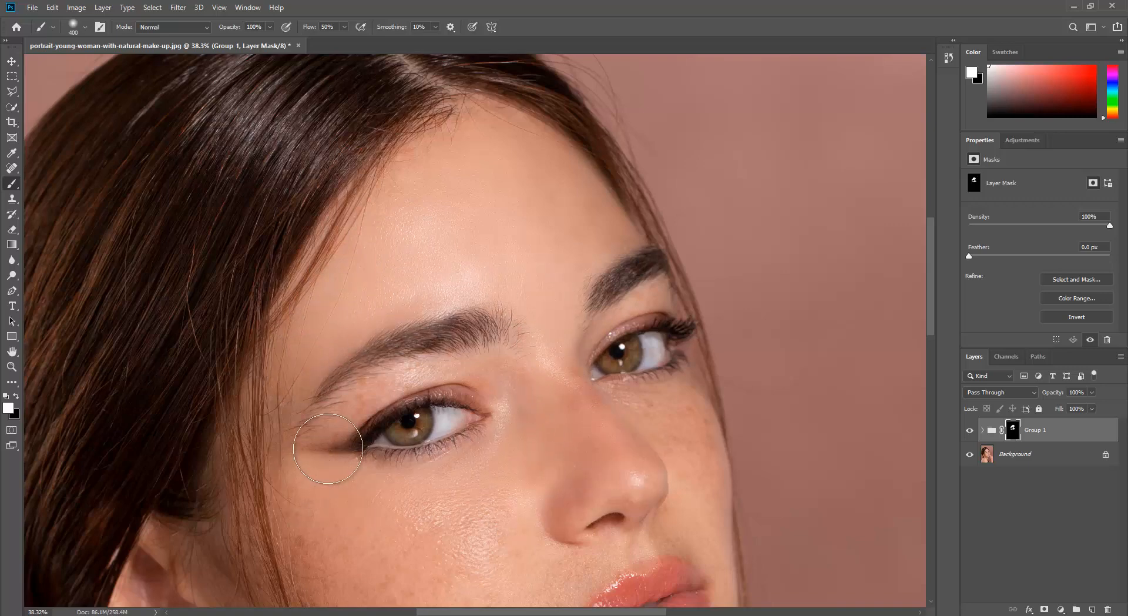
pyautogui.moveTo(485, 374)
pyautogui.mouseDown()
pyautogui.moveTo(325, 445)
pyautogui.moveTo(310, 470)
pyautogui.moveTo(272, 412)
pyautogui.moveTo(294, 547)
pyautogui.moveTo(372, 506)
pyautogui.moveTo(653, 433)
pyautogui.moveTo(642, 411)
pyautogui.moveTo(624, 407)
pyautogui.moveTo(702, 425)
pyautogui.moveTo(686, 472)
pyautogui.moveTo(713, 427)
pyautogui.mouseUp()
# Step: Reduce the brush to 200 px and paint the mask over the far eyelid and the near cheek below the eye
pyautogui.press('[')
pyautogui.press('[')
pyautogui.press('[')
pyautogui.press('[')
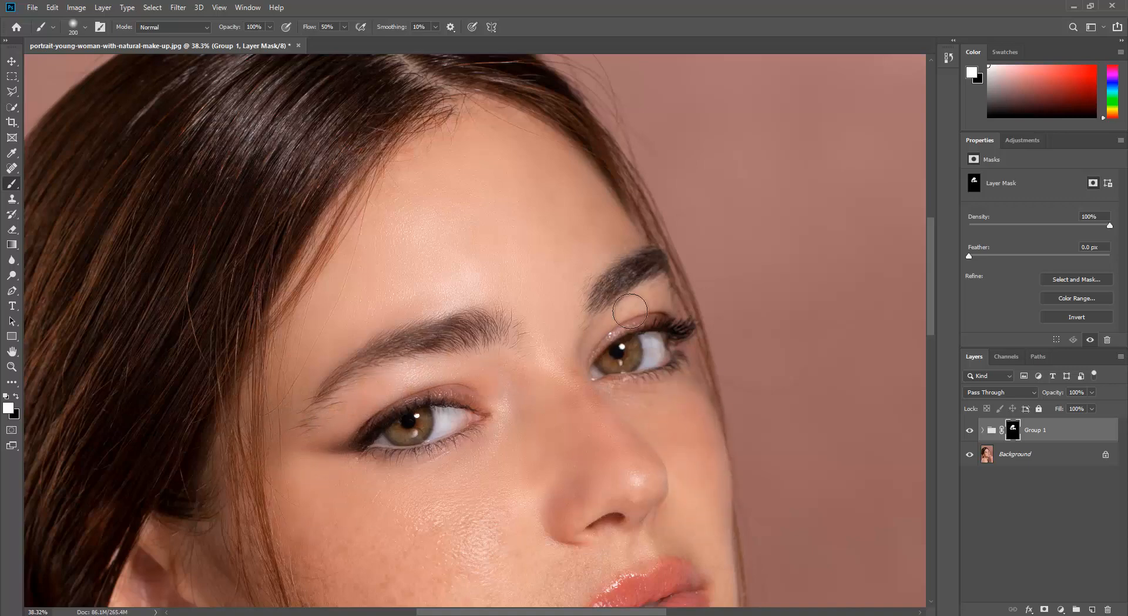
pyautogui.moveTo(659, 298)
pyautogui.mouseDown()
pyautogui.moveTo(596, 335)
pyautogui.moveTo(658, 298)
pyautogui.mouseUp()
pyautogui.moveTo(583, 402)
pyautogui.mouseDown()
pyautogui.moveTo(593, 427)
pyautogui.moveTo(574, 393)
pyautogui.moveTo(583, 430)
pyautogui.moveTo(570, 403)
pyautogui.moveTo(570, 370)
pyautogui.moveTo(580, 443)
pyautogui.moveTo(618, 459)
pyautogui.moveTo(581, 386)
pyautogui.moveTo(536, 440)
pyautogui.moveTo(540, 472)
pyautogui.moveTo(486, 526)
pyautogui.moveTo(391, 527)
pyautogui.moveTo(377, 563)
pyautogui.moveTo(333, 558)
pyautogui.mouseUp()
# Step: Enlarge the brush to 300 px and paint the mask over the lower cheek, the skin around the lips and the chin
pyautogui.press(']')
pyautogui.press(']')
pyautogui.press(']')
pyautogui.press(']')
pyautogui.press(']')
pyautogui.press(']')
pyautogui.scroll(-2, 353, 517)
pyautogui.scroll(-6, 367, 489)
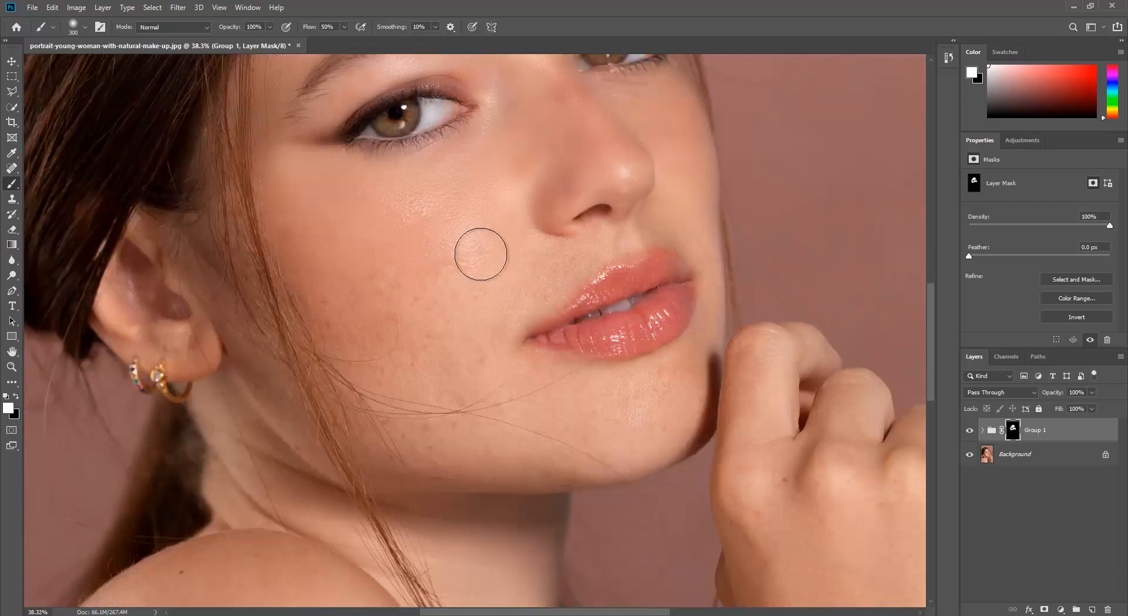
pyautogui.moveTo(237, 299)
pyautogui.mouseDown()
pyautogui.moveTo(340, 396)
pyautogui.moveTo(223, 285)
pyautogui.moveTo(324, 400)
pyautogui.moveTo(406, 395)
pyautogui.moveTo(441, 296)
pyautogui.moveTo(451, 440)
pyautogui.moveTo(545, 408)
pyautogui.moveTo(567, 450)
pyautogui.moveTo(439, 461)
pyautogui.moveTo(379, 412)
pyautogui.moveTo(307, 432)
pyautogui.mouseUp()
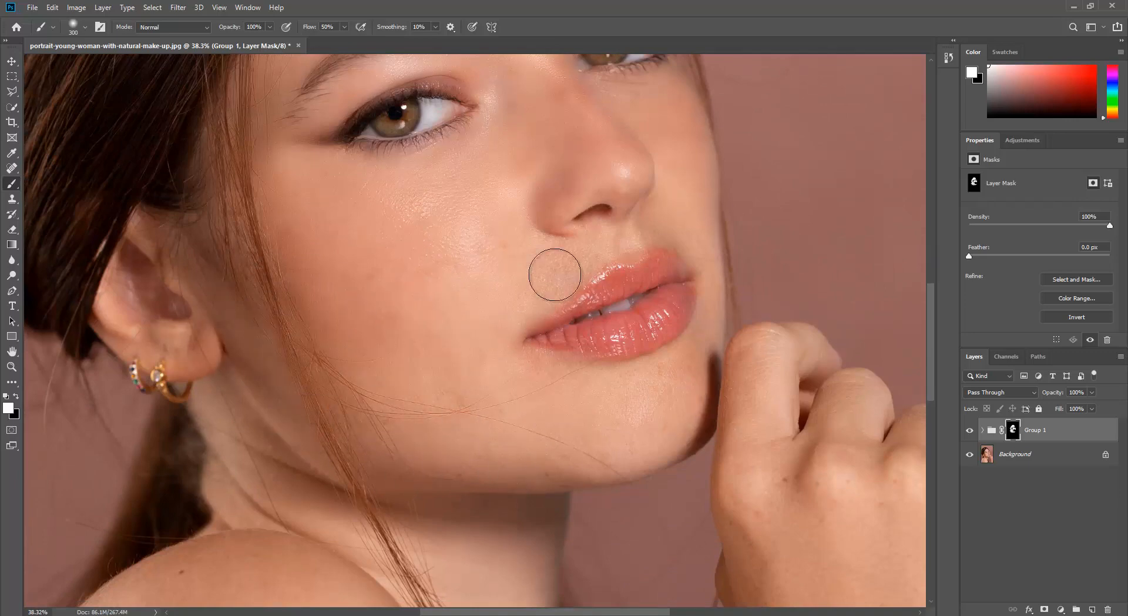
pyautogui.moveTo(555, 275)
pyautogui.mouseDown()
pyautogui.moveTo(488, 257)
pyautogui.moveTo(554, 266)
pyautogui.mouseUp()
pyautogui.moveTo(675, 221)
pyautogui.mouseDown()
pyautogui.moveTo(716, 239)
pyautogui.moveTo(728, 273)
pyautogui.moveTo(687, 360)
pyautogui.moveTo(753, 389)
pyautogui.moveTo(612, 386)
pyautogui.moveTo(535, 317)
pyautogui.mouseUp()
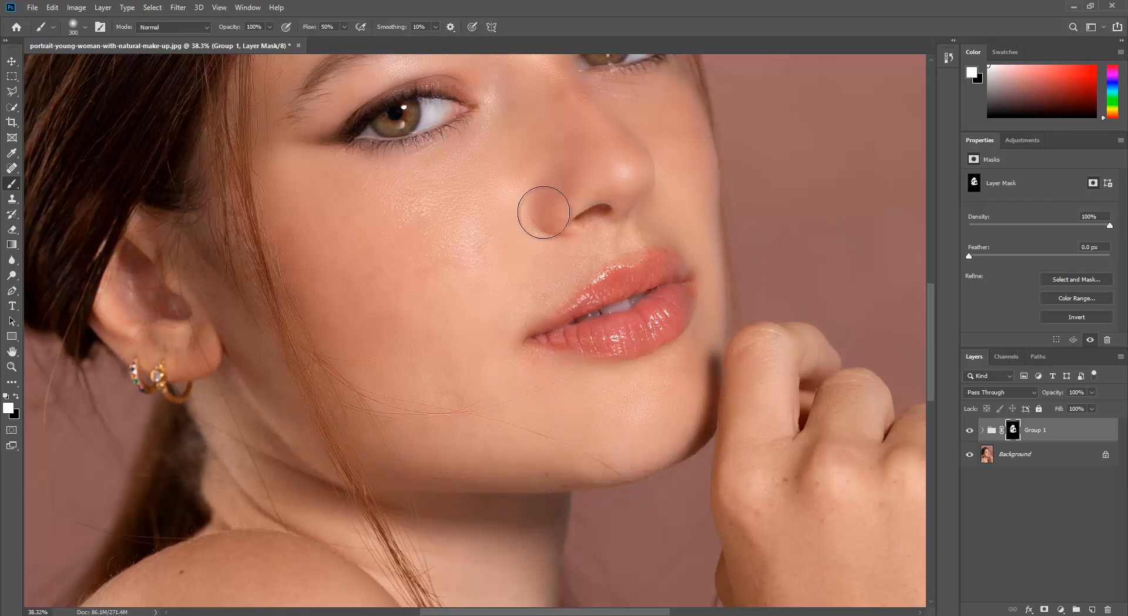
# Step: Paint white on the group's mask over the raised hand's fingers and knuckles to smooth the skin
pyautogui.scroll(-5, 446, 428)
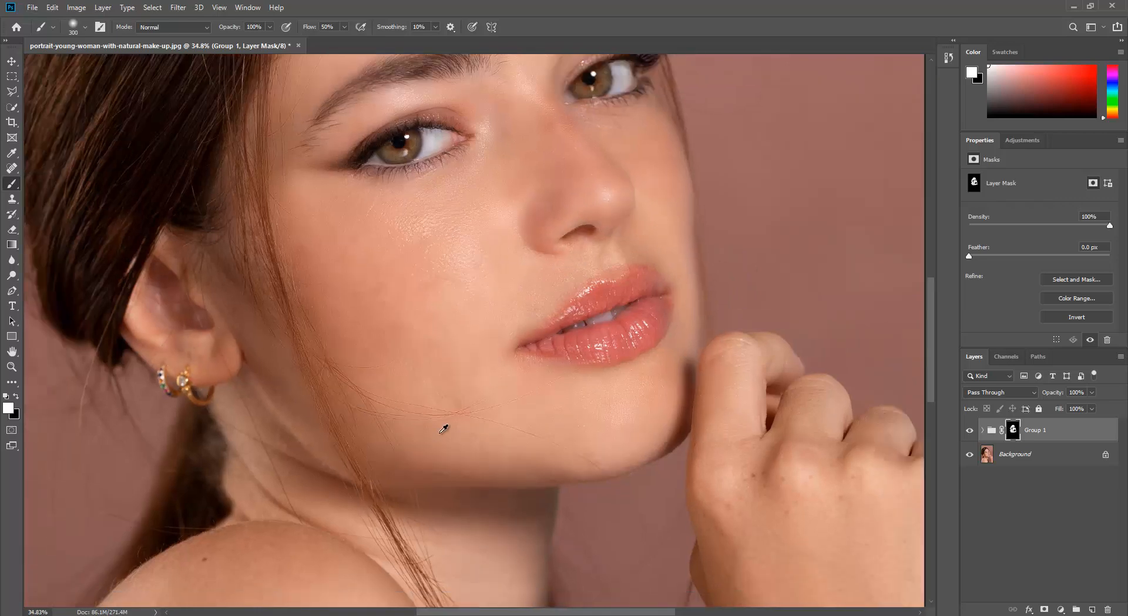
pyautogui.scroll(-4, 372, 443)
pyautogui.scroll(7, 764, 328)
pyautogui.scroll(5, 762, 328)
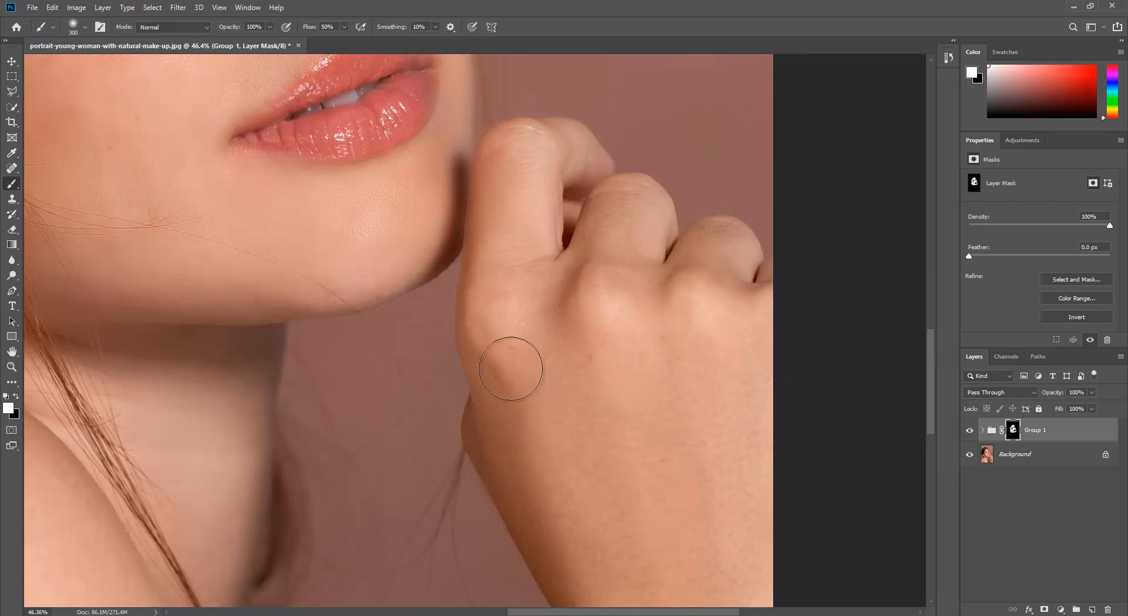
pyautogui.scroll(-3, 629, 468)
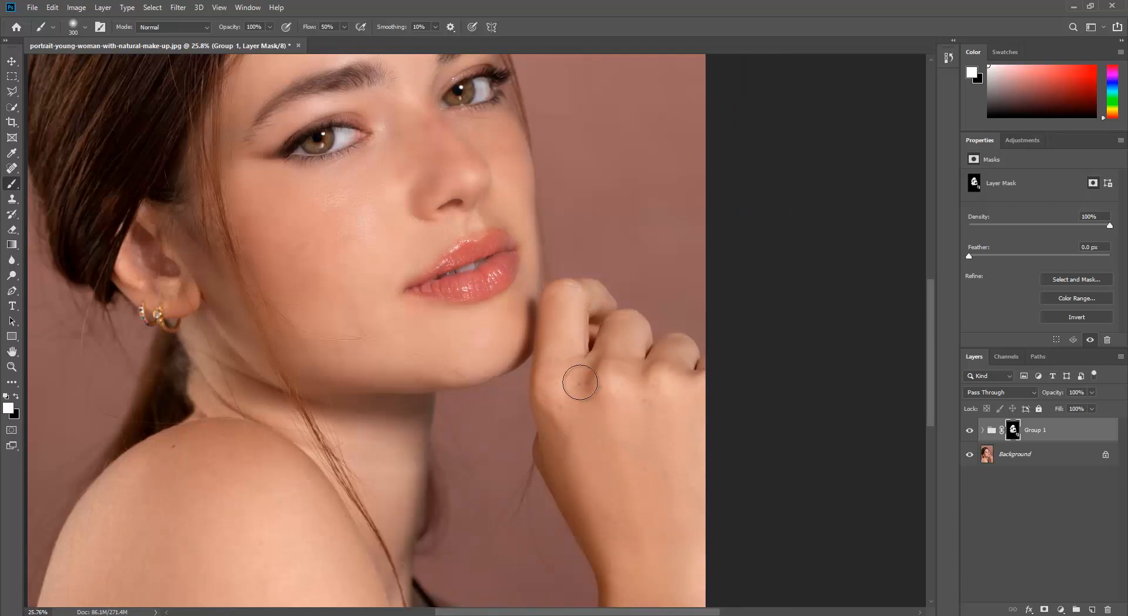
# Step: Paint white on the group's mask over the shoulder, neck and remaining body skin
pyautogui.scroll(-2, 252, 528)
pyautogui.scroll(4, 186, 514)
pyautogui.moveTo(167, 455)
pyautogui.mouseDown()
pyautogui.moveTo(240, 449)
pyautogui.moveTo(219, 449)
pyautogui.moveTo(262, 432)
pyautogui.moveTo(229, 427)
pyautogui.mouseUp()
pyautogui.scroll(-2, 391, 547)
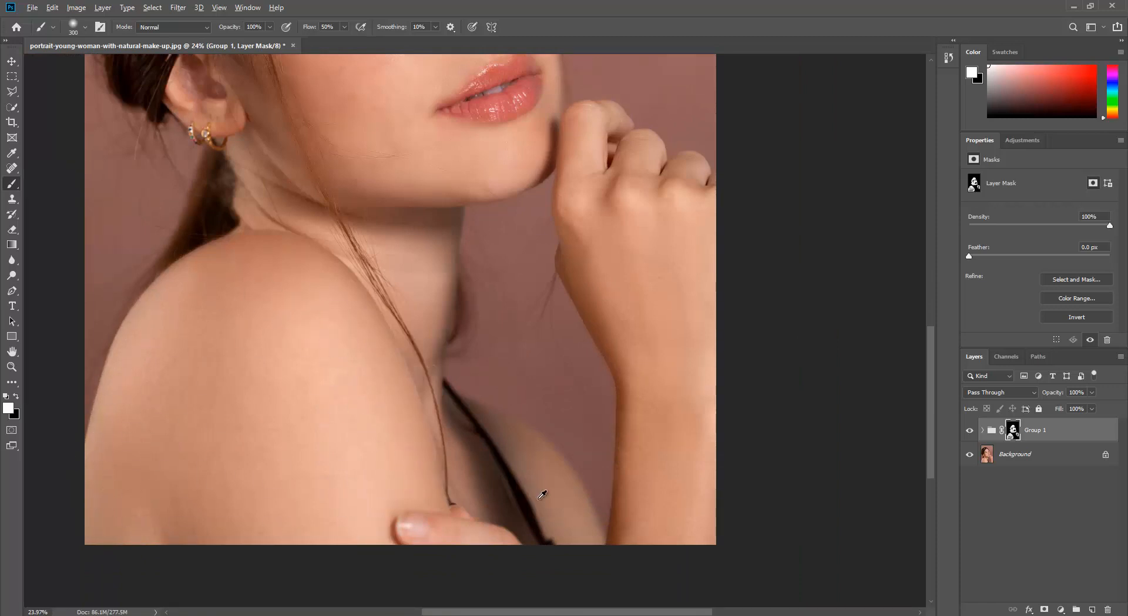
pyautogui.scroll(-3, 543, 495)
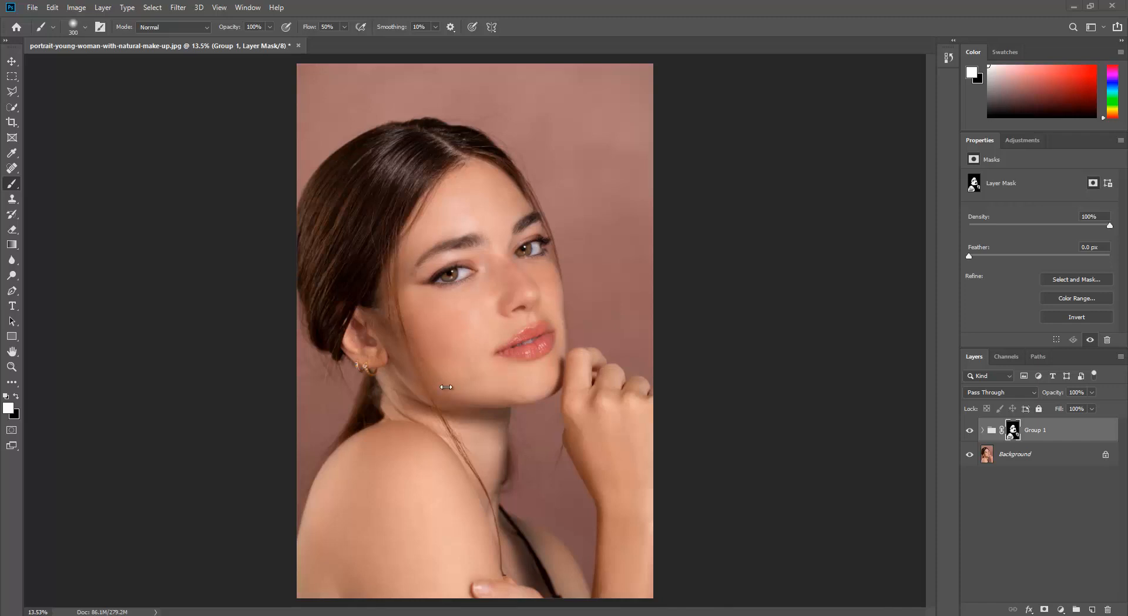
# Step: Lower the opacity of the masked group to 90%
pyautogui.click(1091, 393)
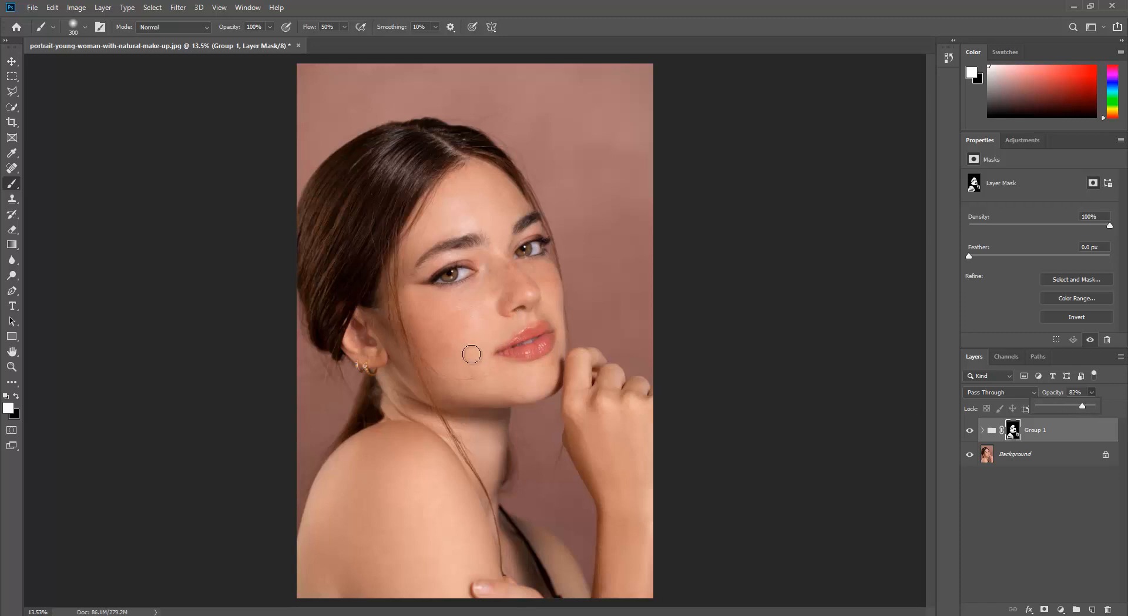
pyautogui.click(1079, 393)
pyautogui.click(1080, 392)
pyautogui.scroll(5, 1082, 392)
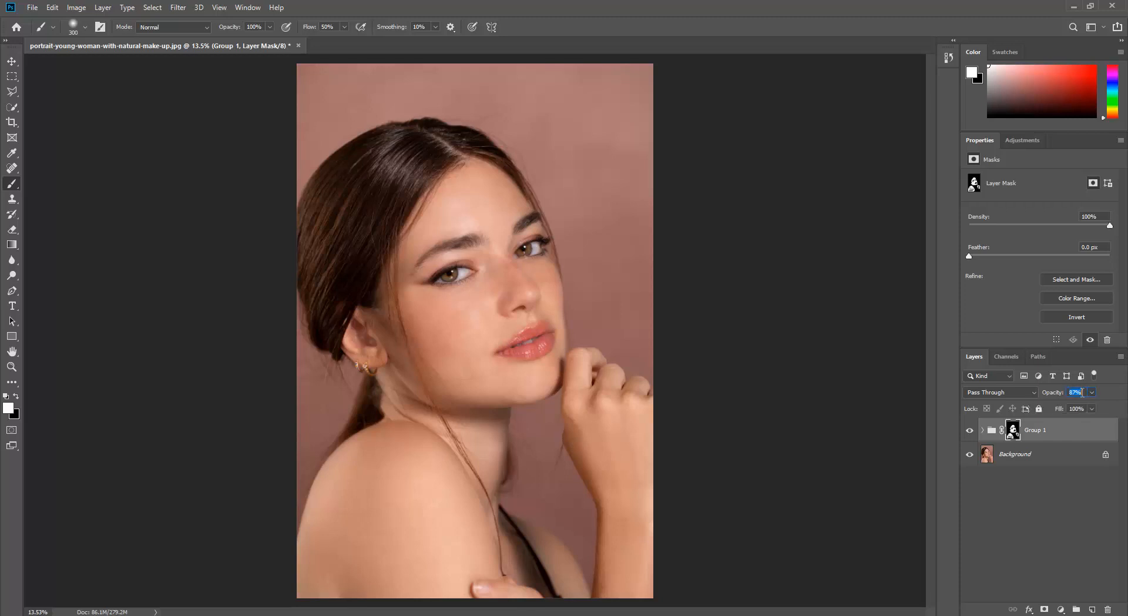
pyautogui.scroll(-3, 1082, 393)
pyautogui.scroll(-2, 1082, 393)
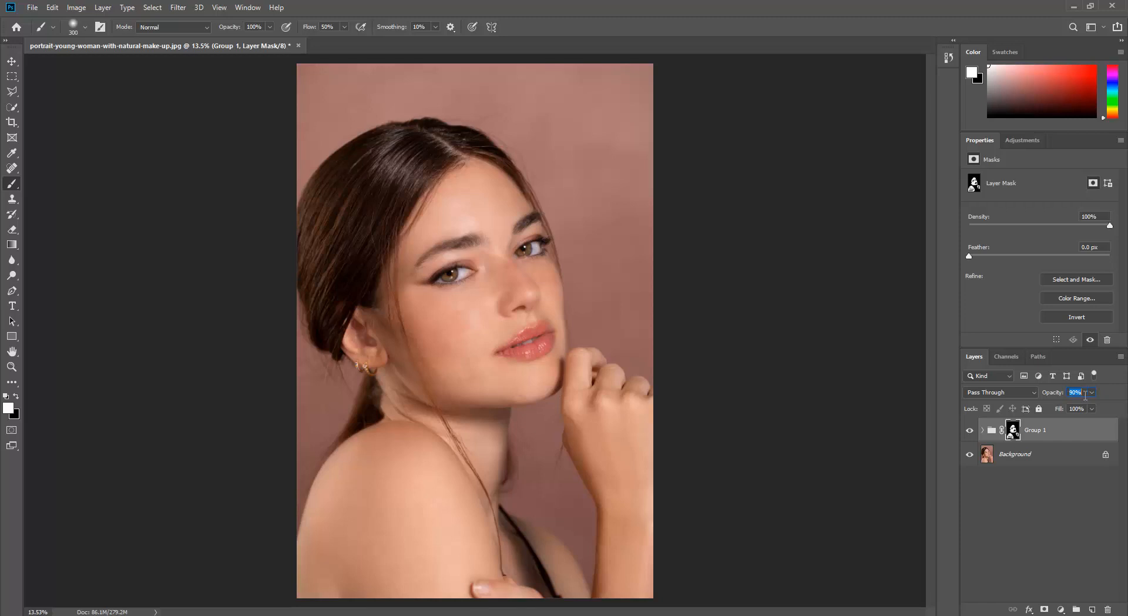